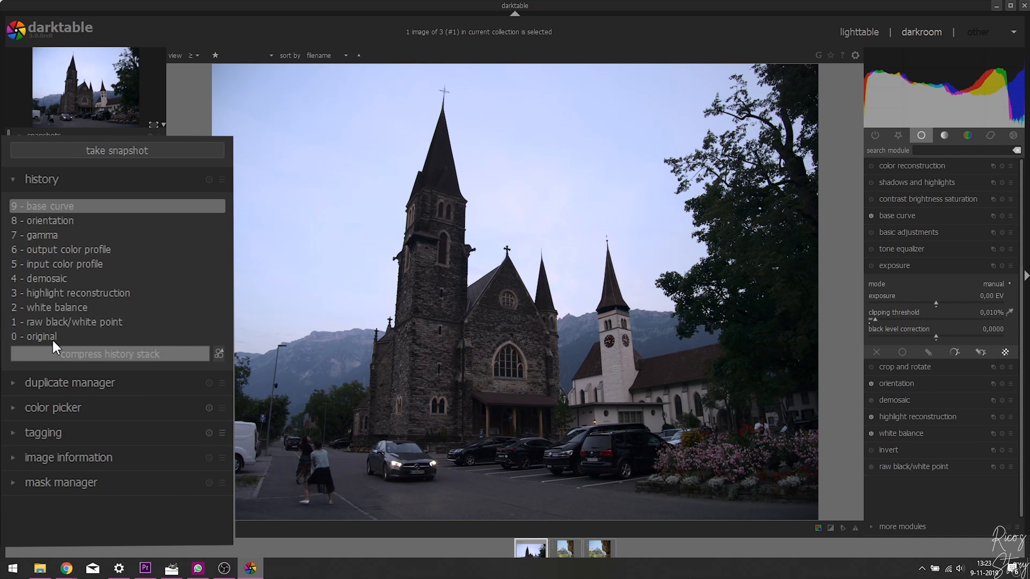
# - Revert the photo to the original history state and switch the orientation module off and on again
pyautogui.click(51, 337)
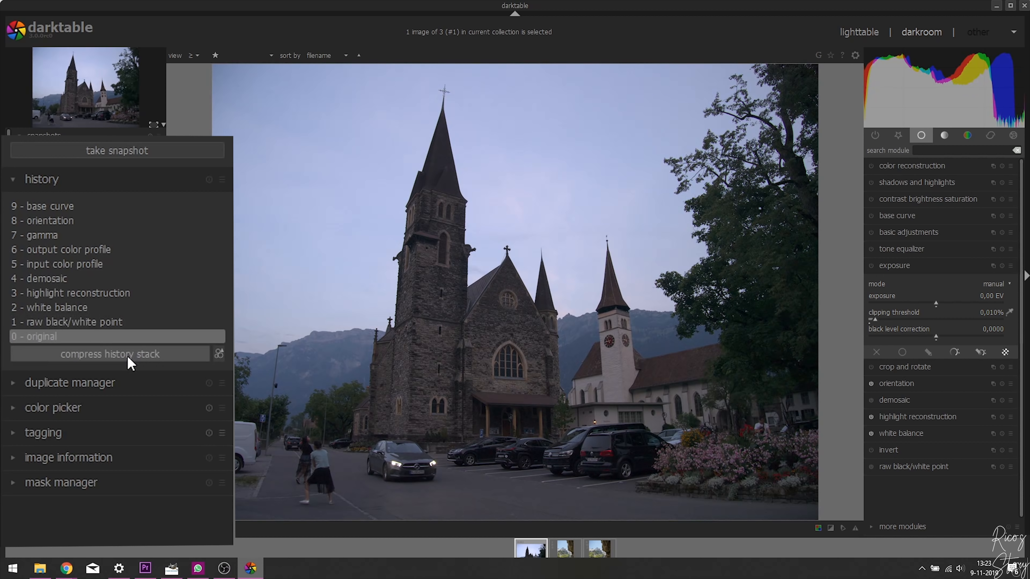
pyautogui.click(128, 355)
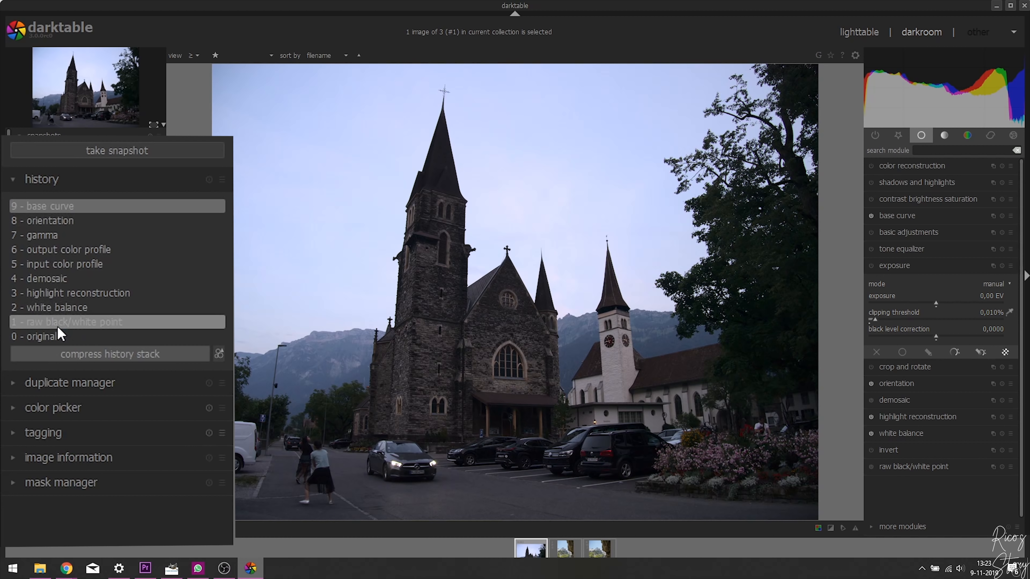
pyautogui.click(48, 339)
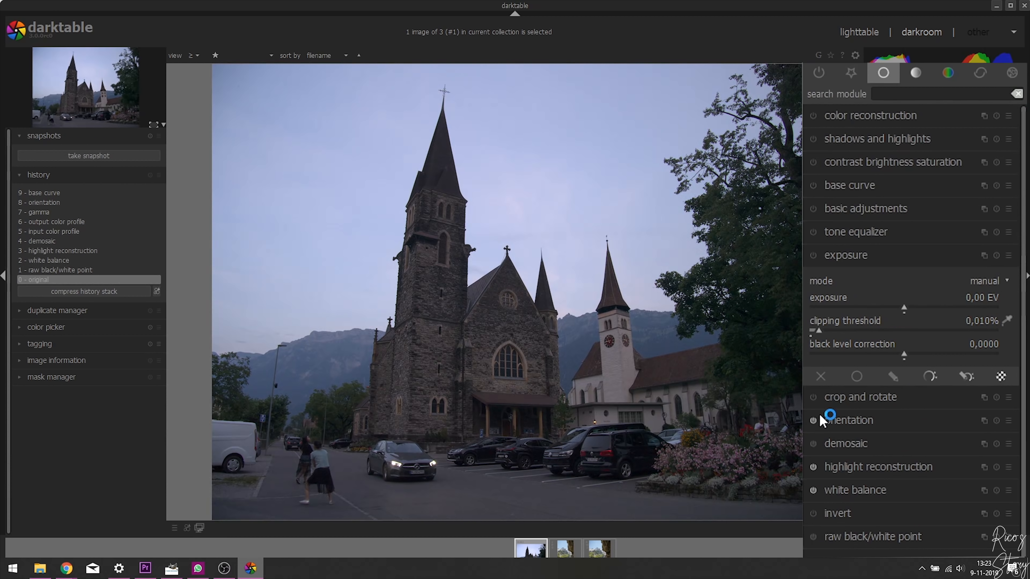
pyautogui.click(814, 420)
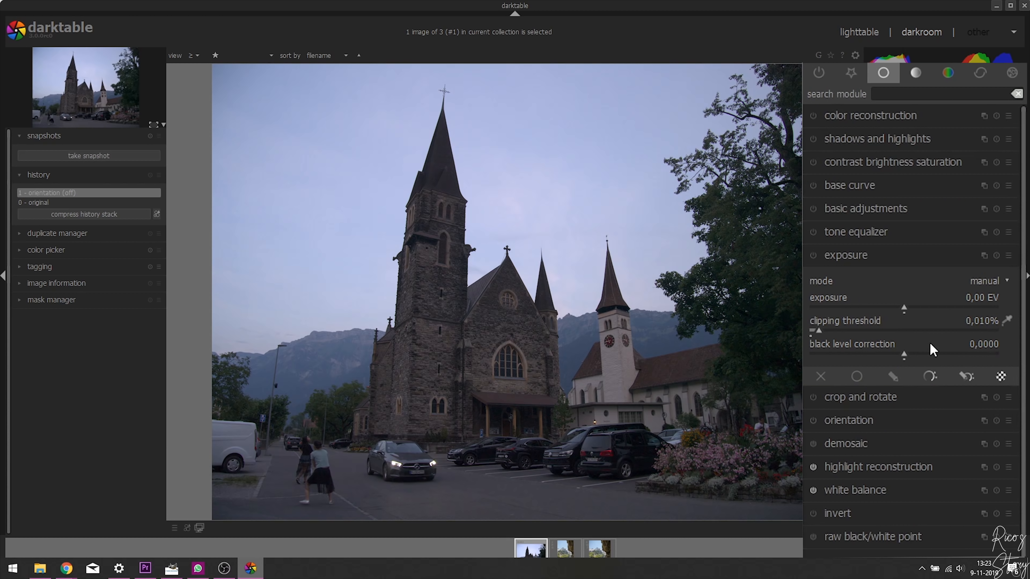
pyautogui.click(813, 421)
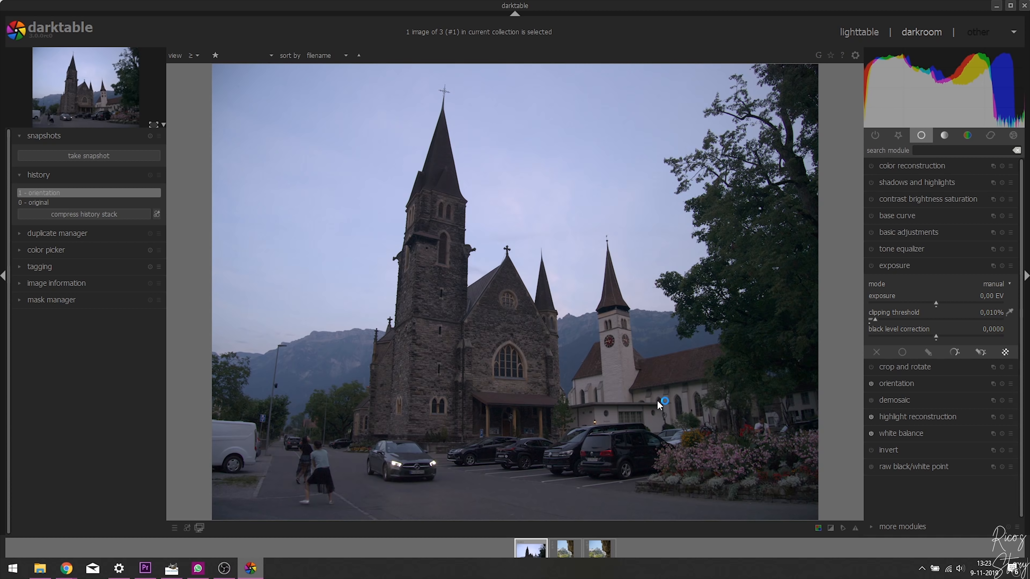
# - Open the preferences and try the darktable-elegant-dark, darktable-elegant-darker and darktable-elegant-grey interface themes
pyautogui.click(855, 55)
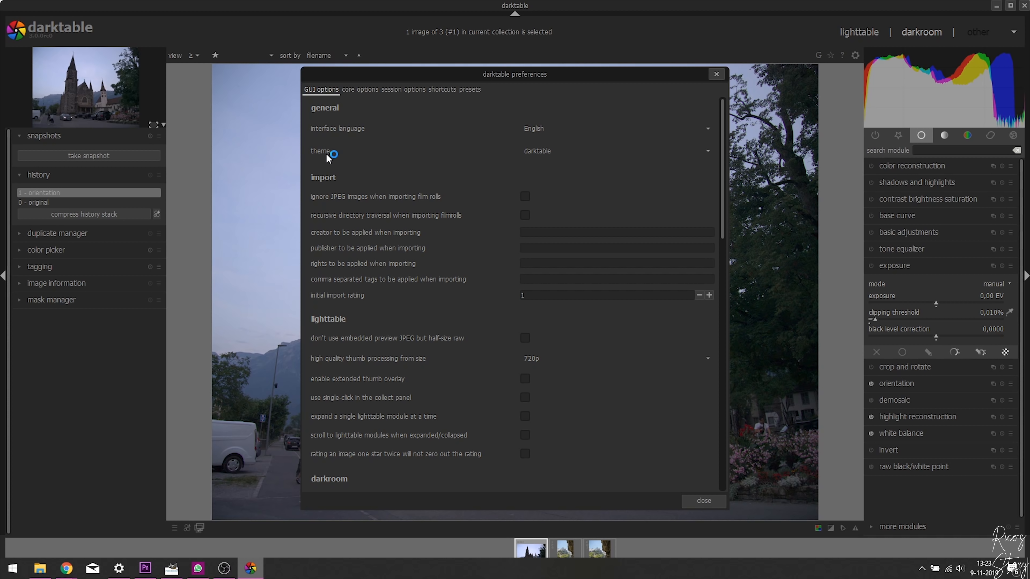
pyautogui.click(554, 152)
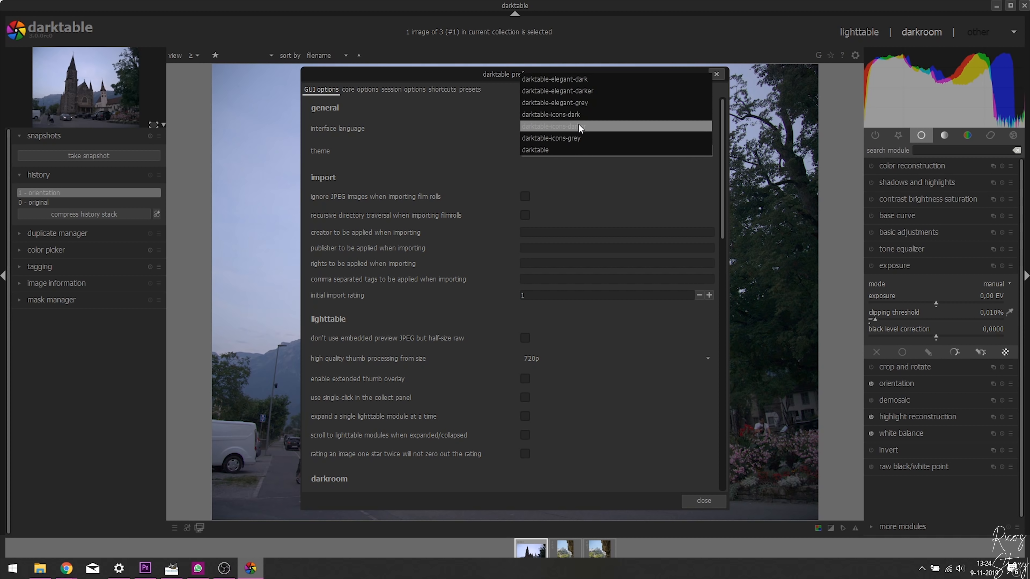
pyautogui.click(560, 79)
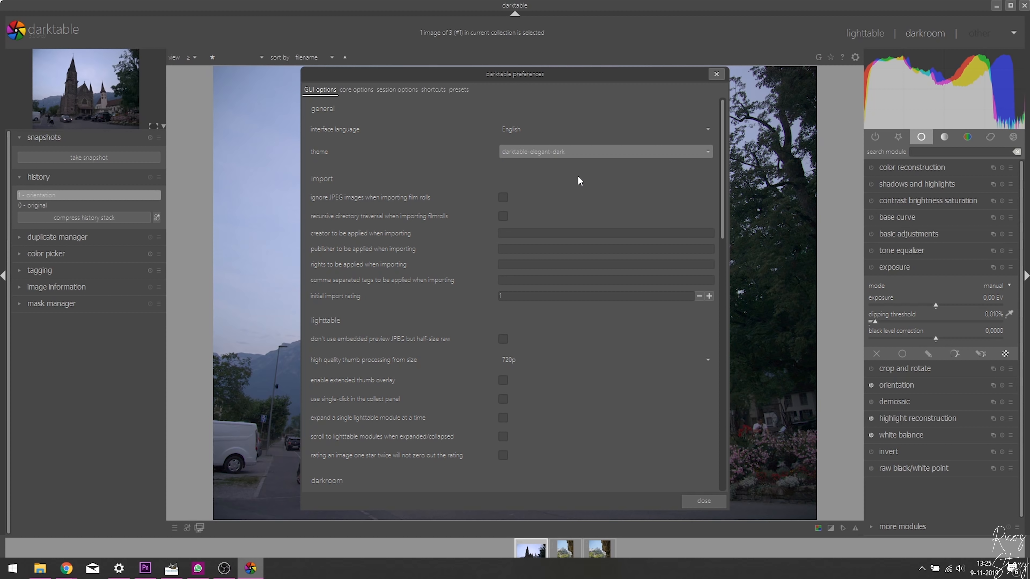
pyautogui.click(578, 151)
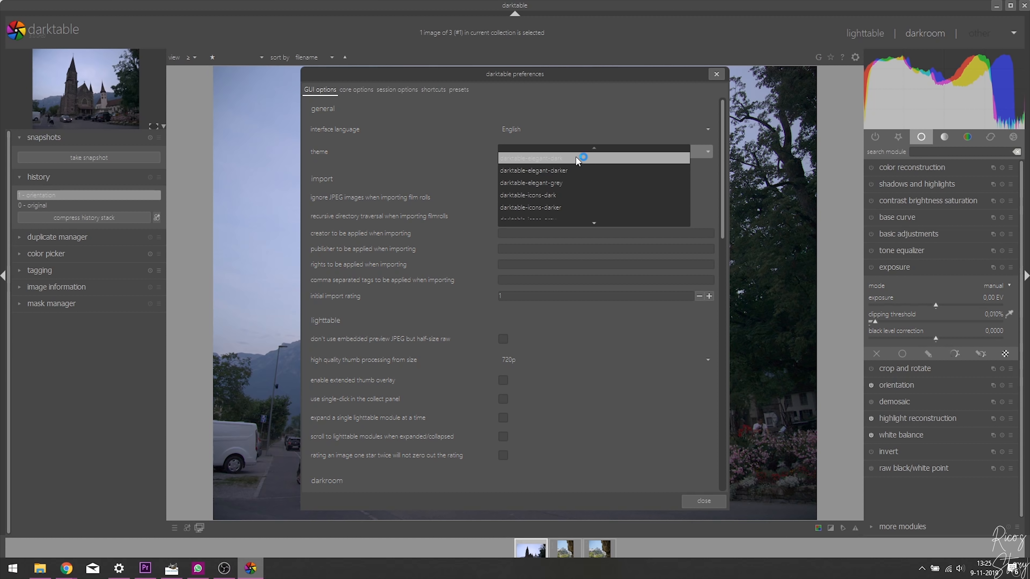
pyautogui.click(552, 171)
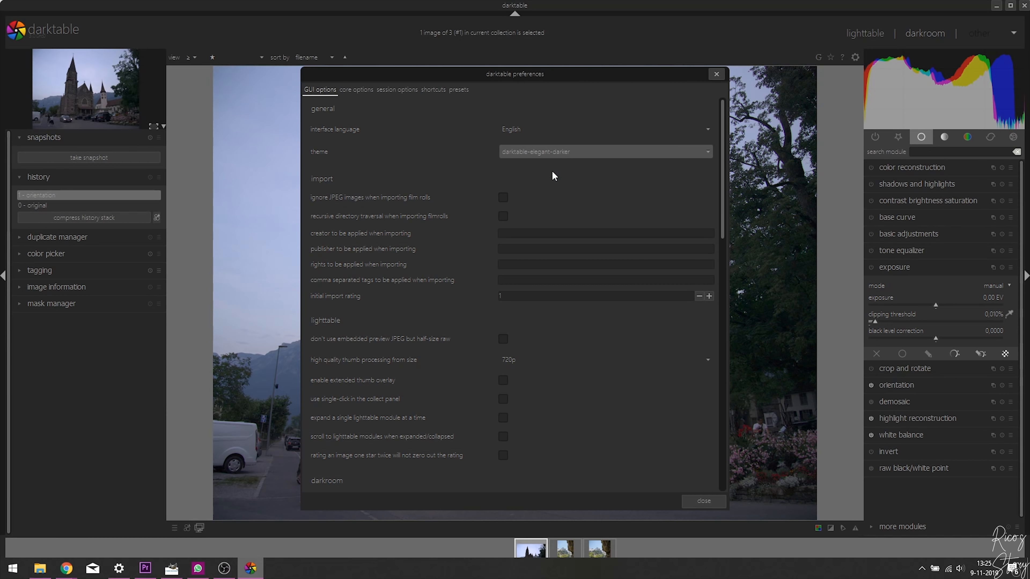
pyautogui.click(563, 150)
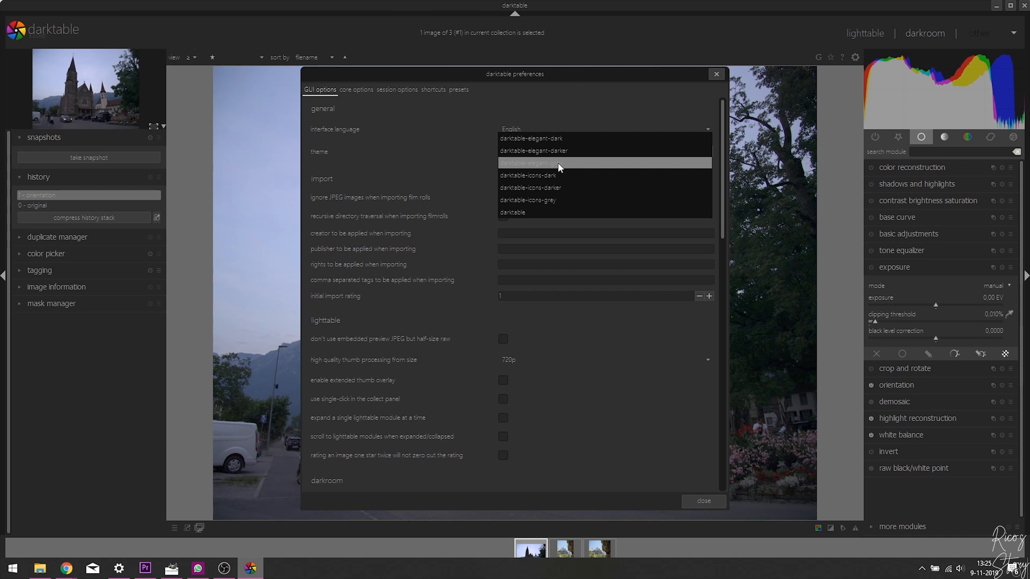
pyautogui.click(556, 163)
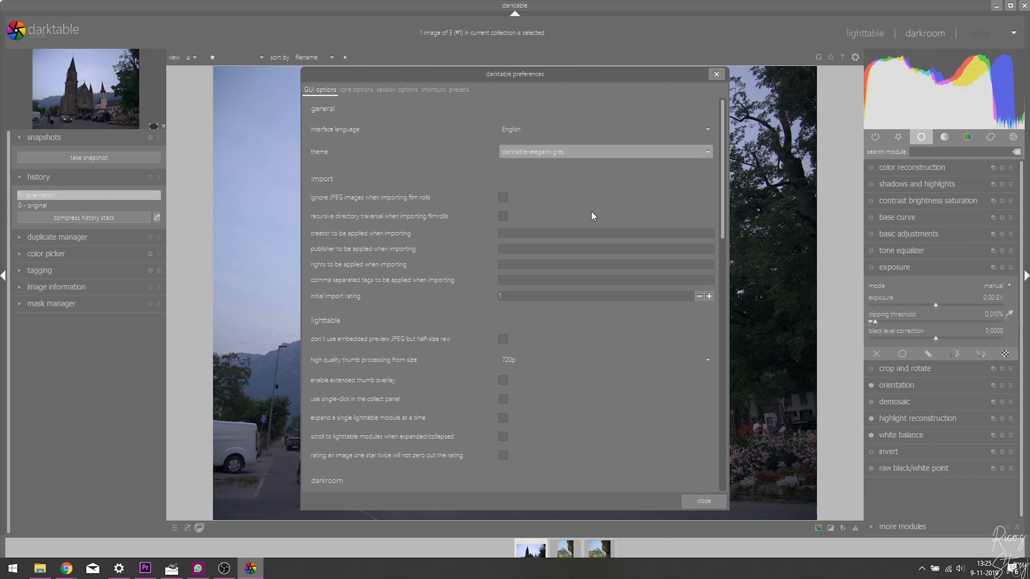
# - Try the darktable-icons-dark, darktable-icons-darker and darktable-icons-grey themes, ending on the default darktable theme
pyautogui.click(576, 152)
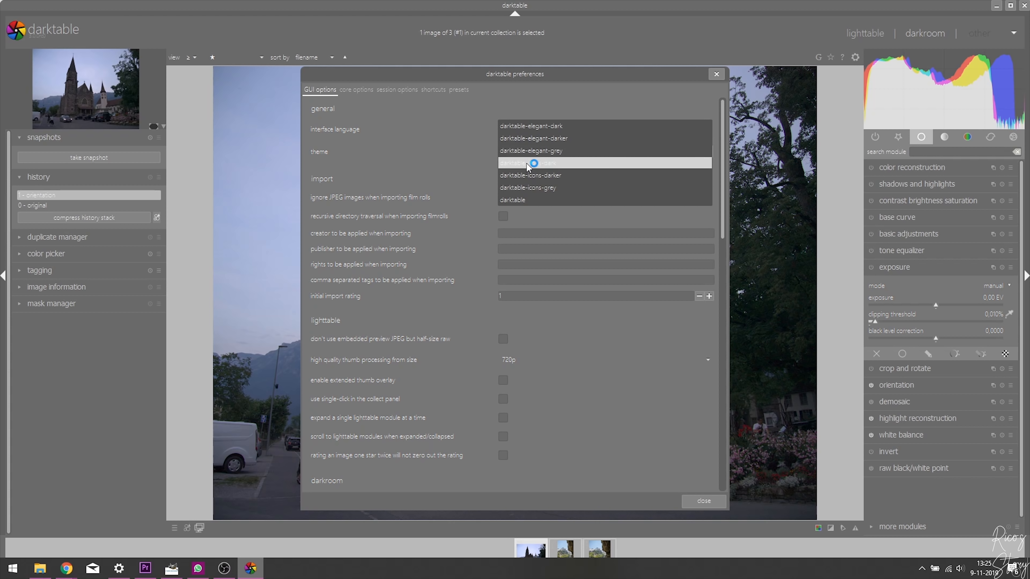
pyautogui.click(543, 164)
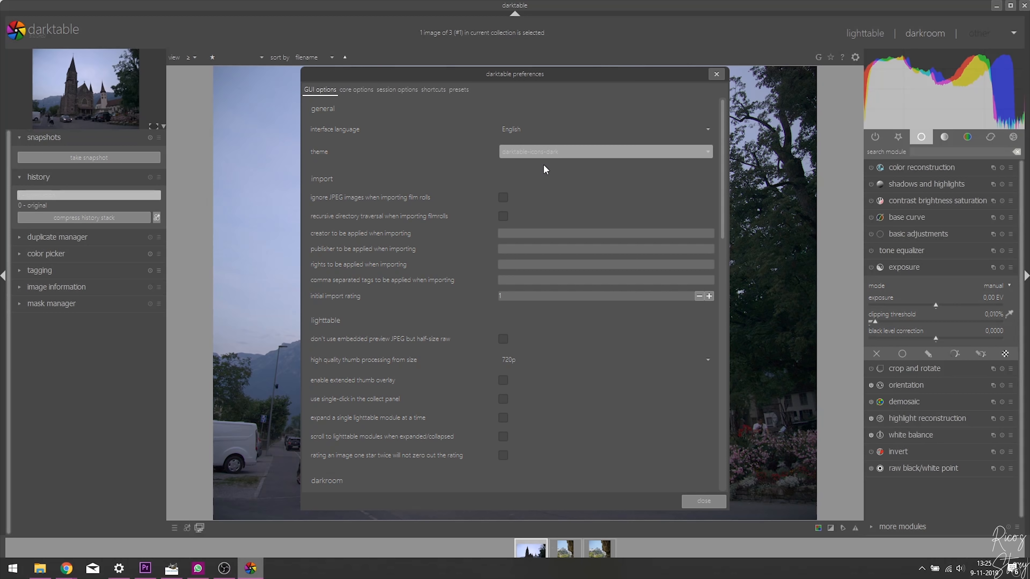
pyautogui.click(546, 152)
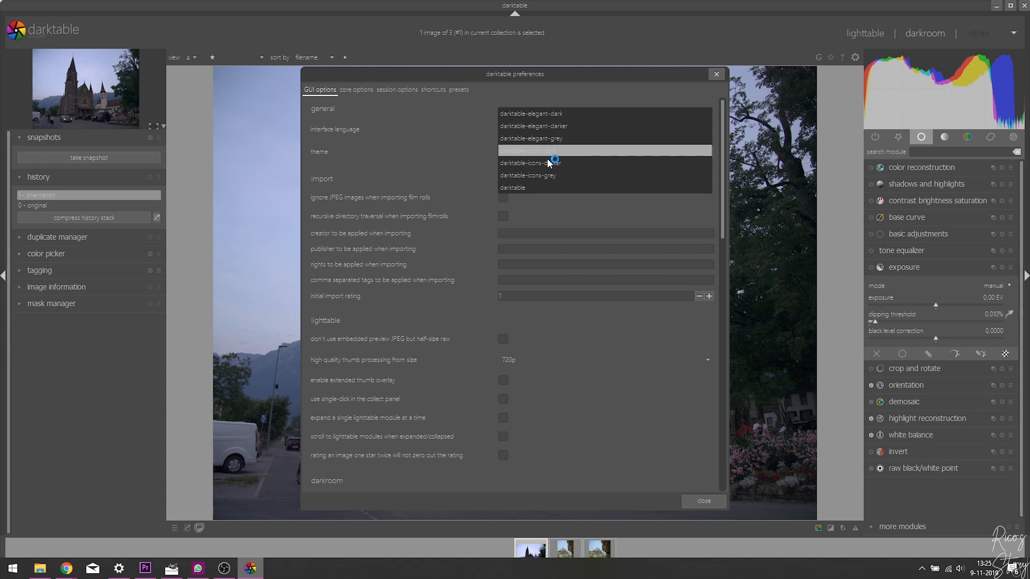
pyautogui.click(548, 164)
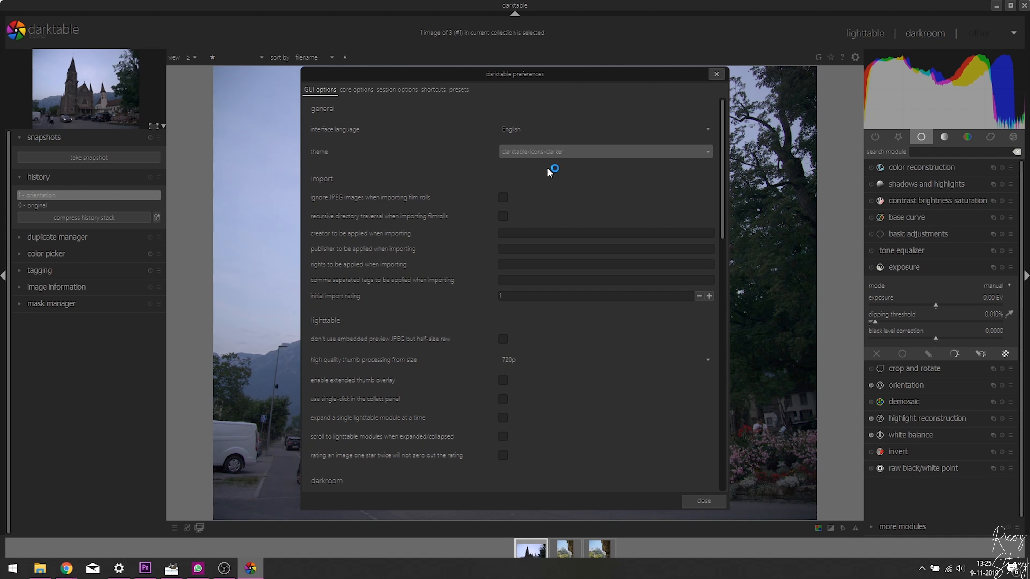
pyautogui.click(572, 155)
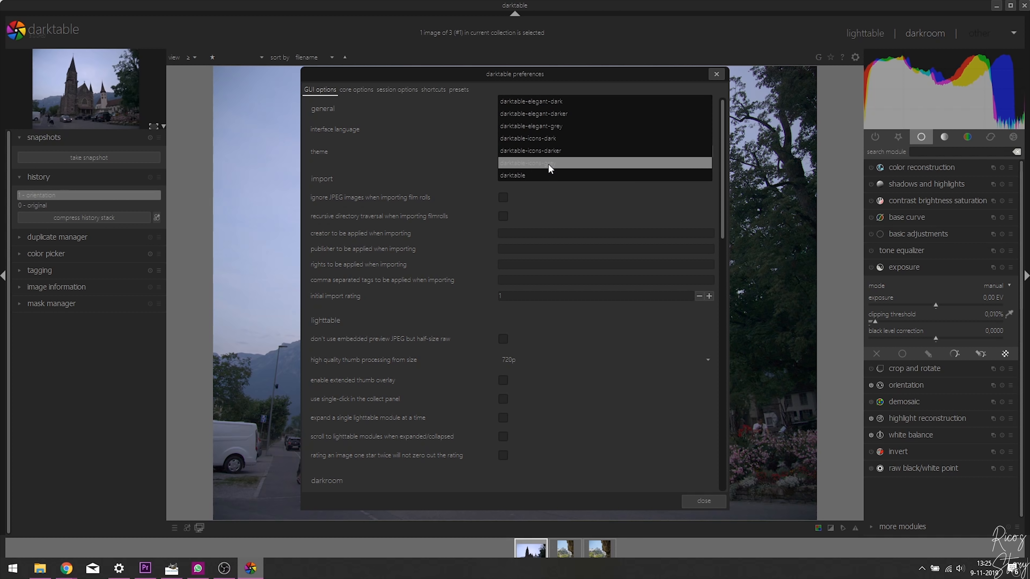
pyautogui.click(548, 164)
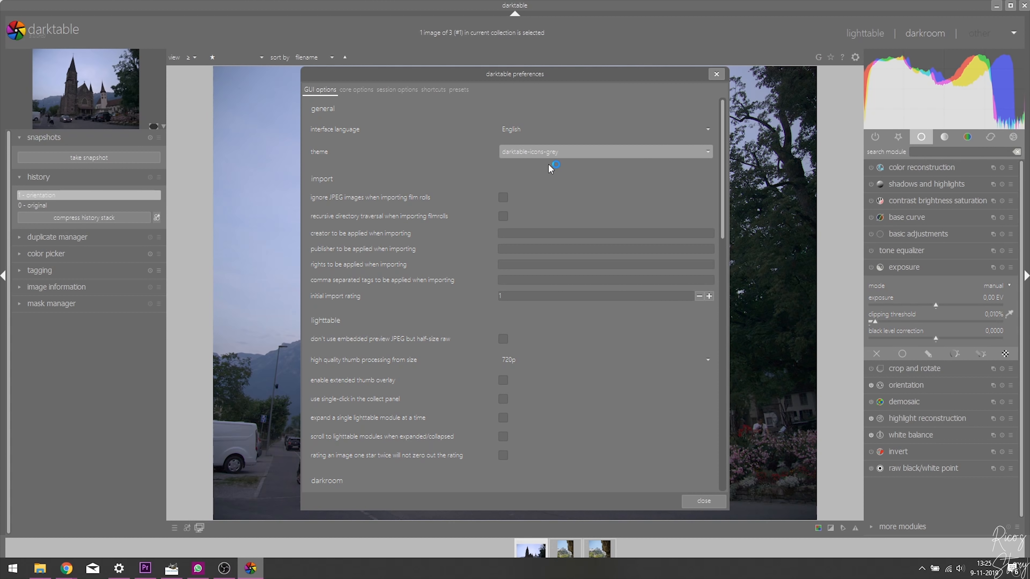
pyautogui.click(558, 155)
pyautogui.click(544, 164)
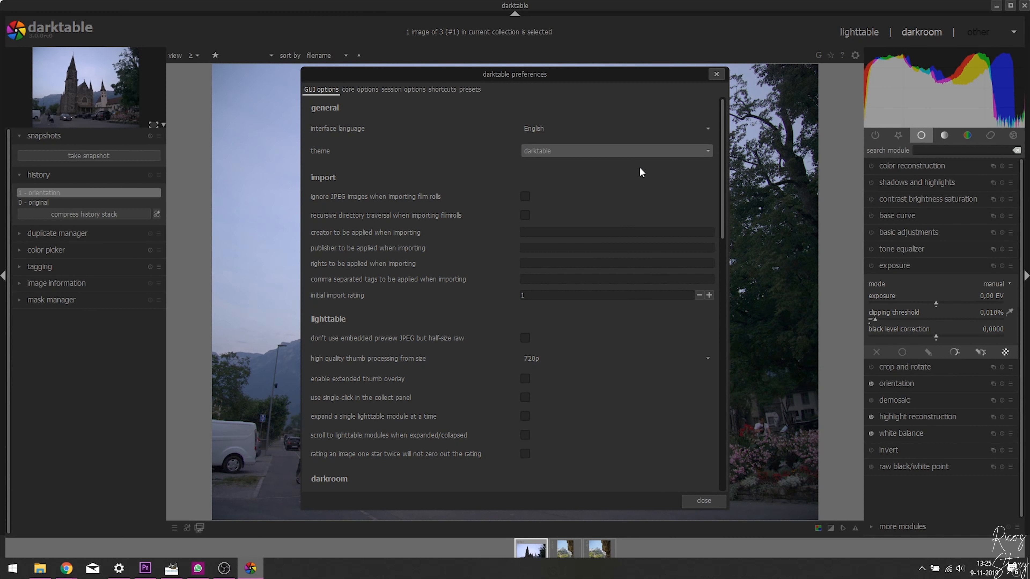
# - Set the interface theme to darktable-icons-darker and close the preferences
pyautogui.click(551, 152)
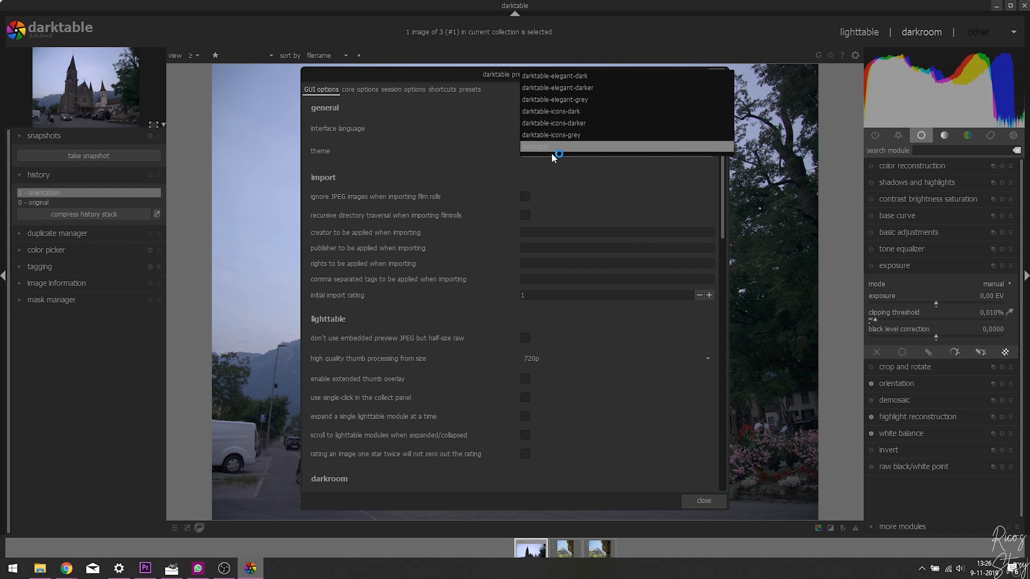
pyautogui.click(576, 122)
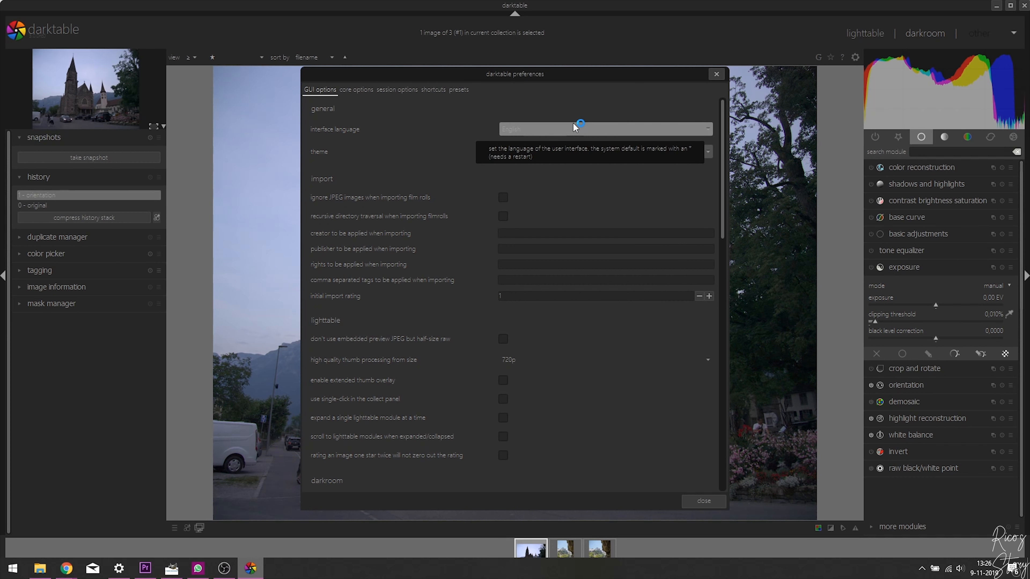
pyautogui.click(702, 502)
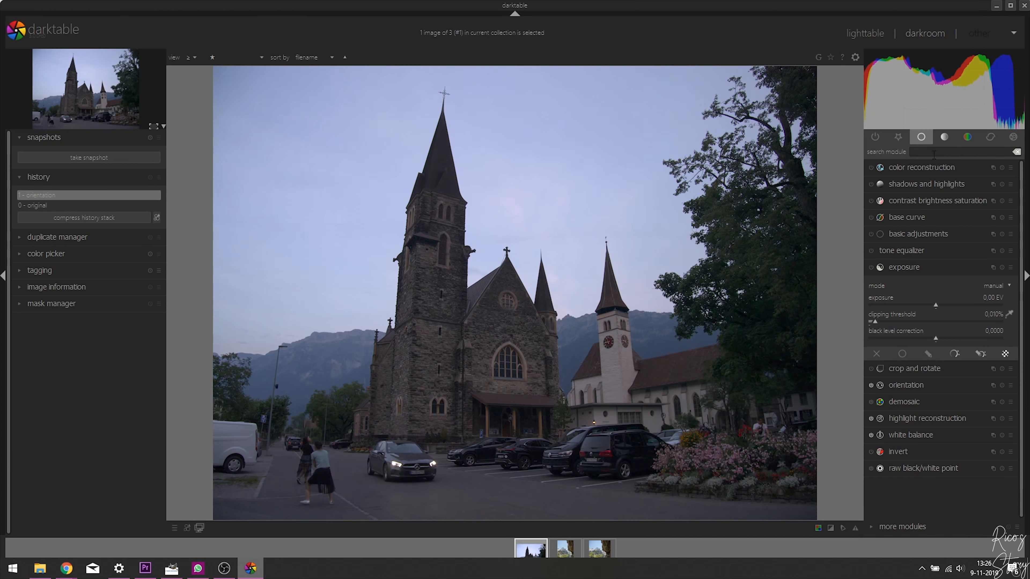
# - Find the tone curve module by name, enable it and expand its settings
pyautogui.click(934, 152)
pyautogui.write('tone curve')
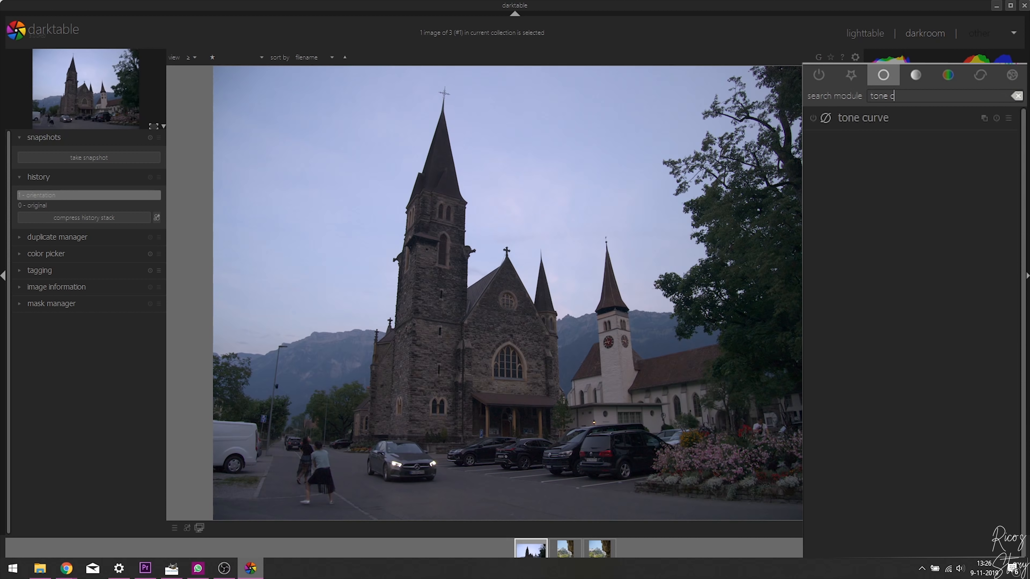
pyautogui.click(813, 118)
pyautogui.click(877, 118)
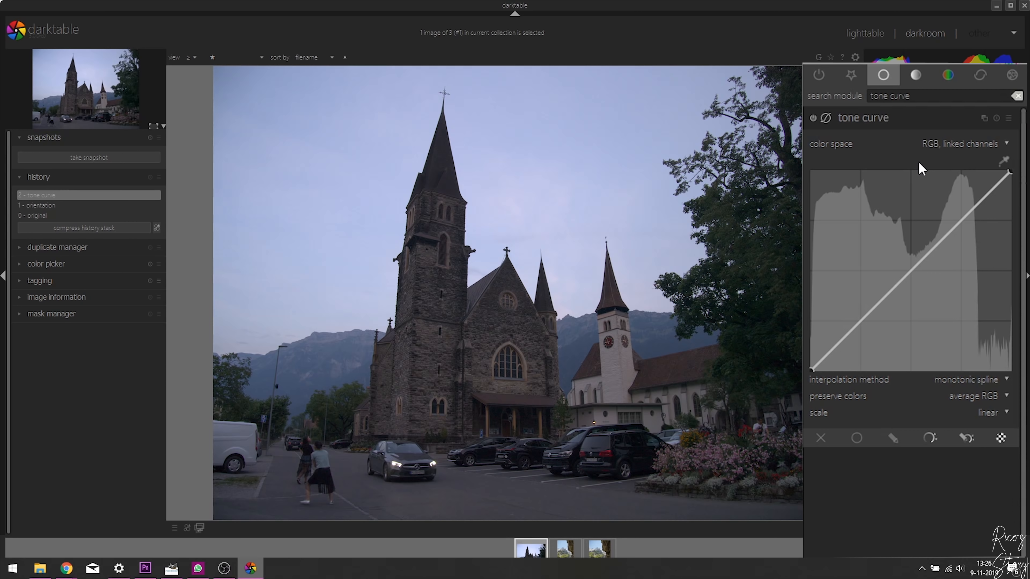
# - Sample several points on the church, its surroundings and the sky with the tone curve's color picker to locate their tones
pyautogui.click(1005, 162)
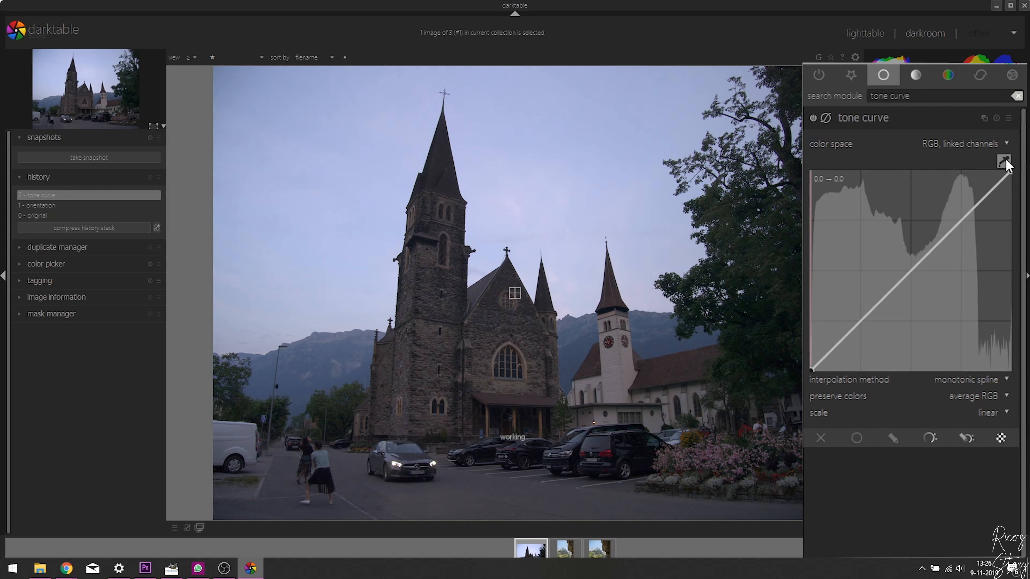
pyautogui.click(405, 297)
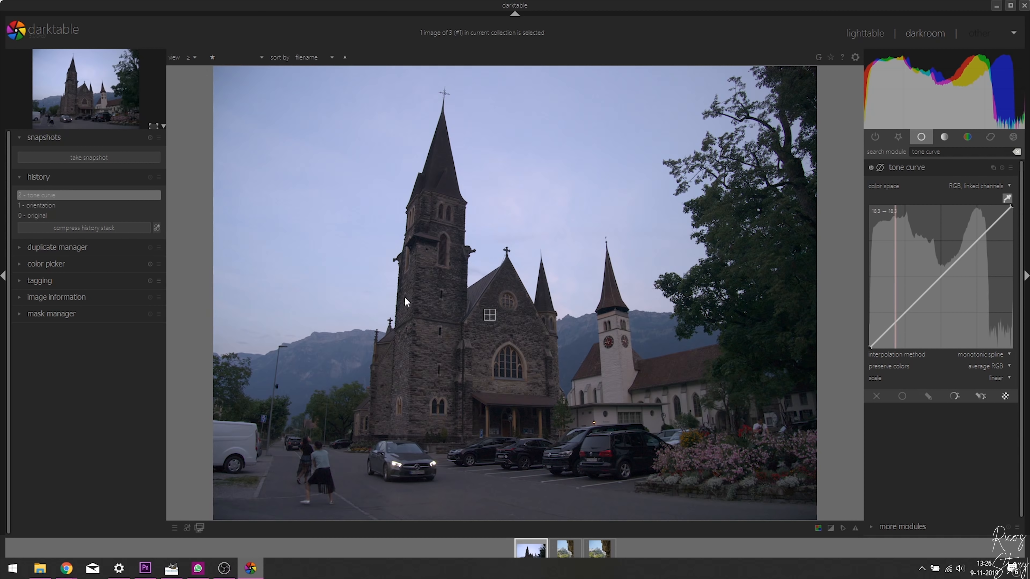
pyautogui.click(591, 345)
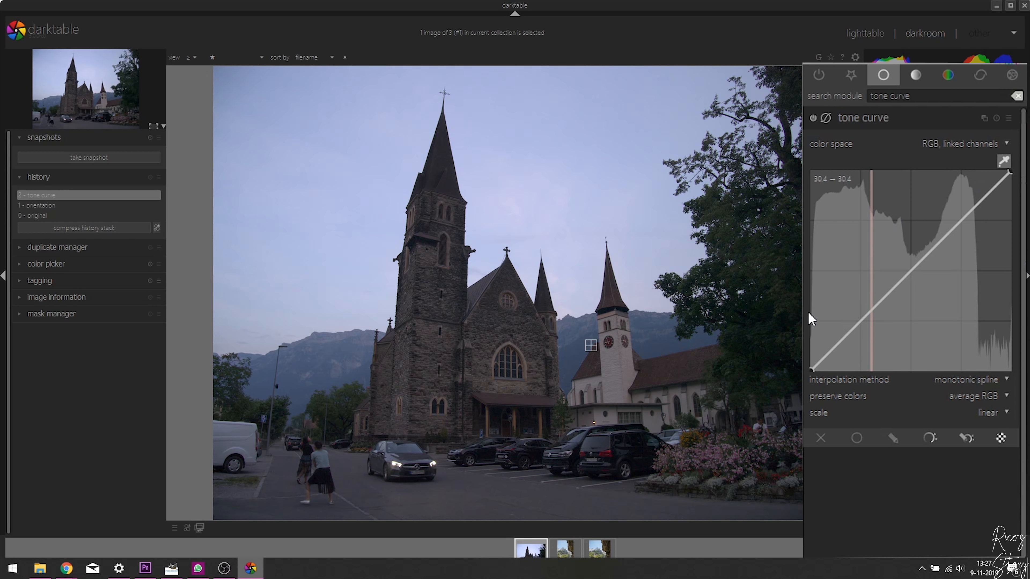
pyautogui.click(613, 294)
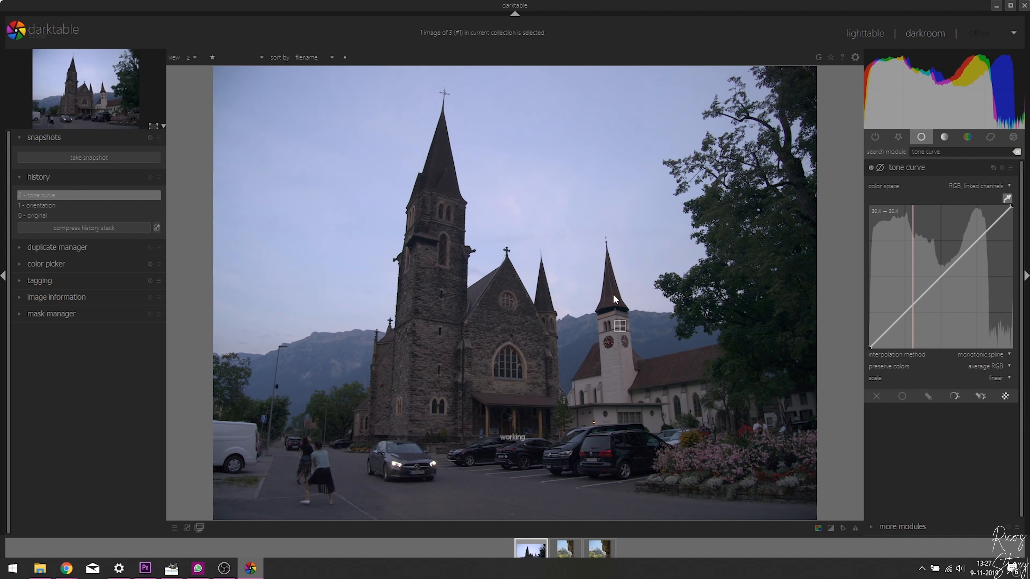
pyautogui.click(565, 250)
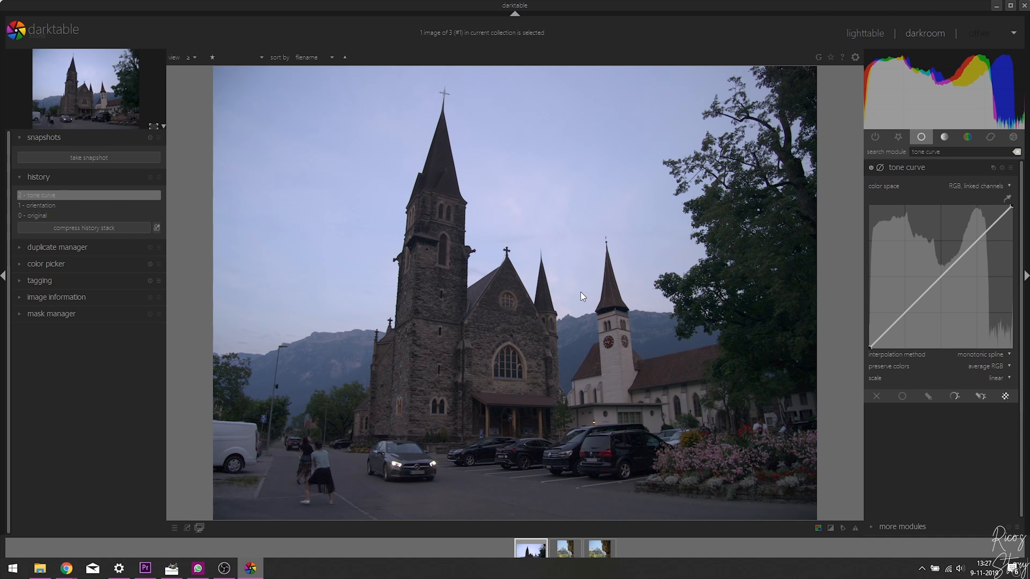
# - Sample a rectangular area of the church's stone facade with the picker and reshape the tone curve to brighten that tonal range
pyautogui.click(1008, 199)
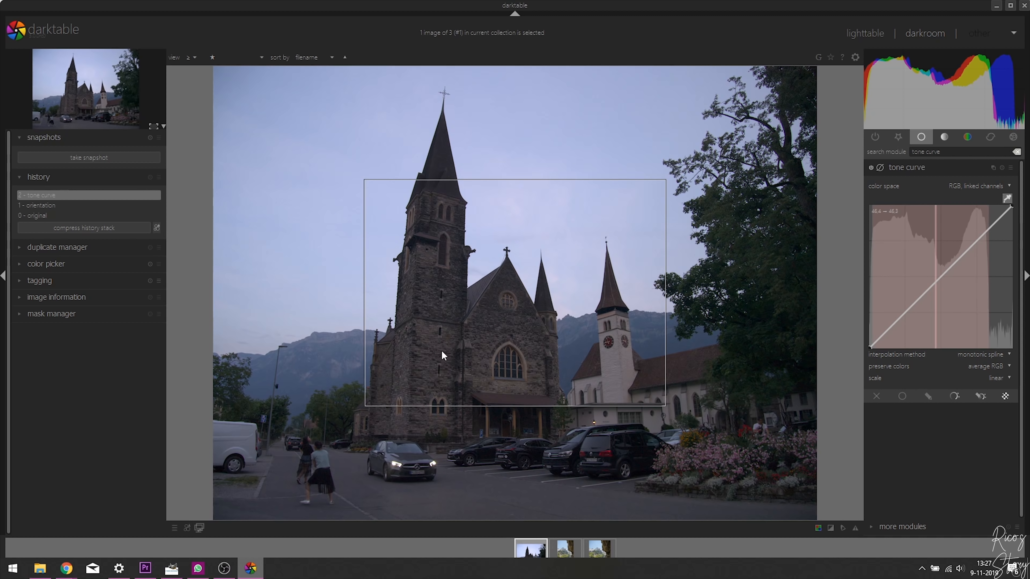
pyautogui.moveTo(416, 308); pyautogui.dragTo(506, 362)
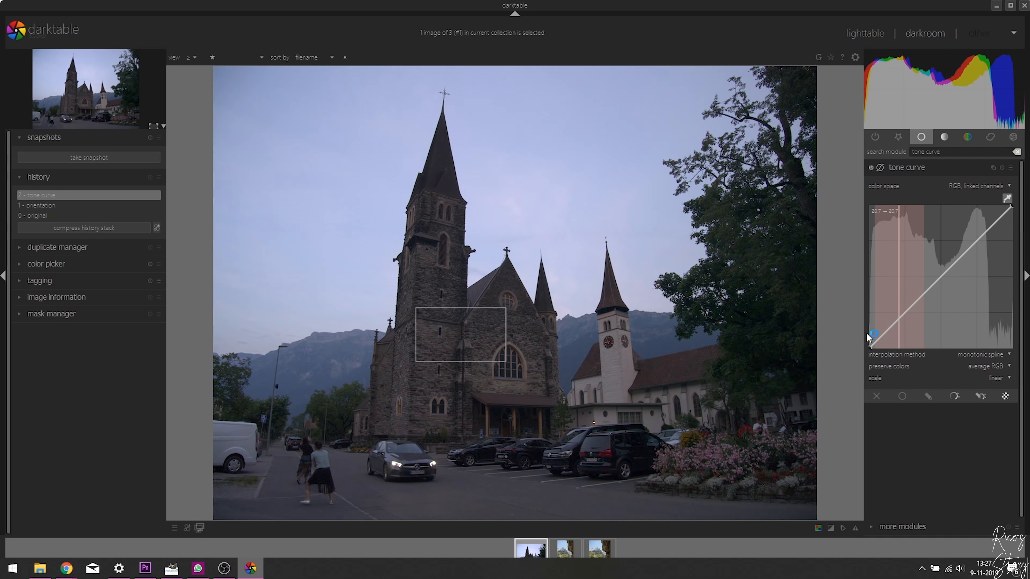
pyautogui.moveTo(927, 290)
pyautogui.mouseDown()
pyautogui.moveTo(937, 284)
pyautogui.moveTo(926, 276)
pyautogui.mouseUp()
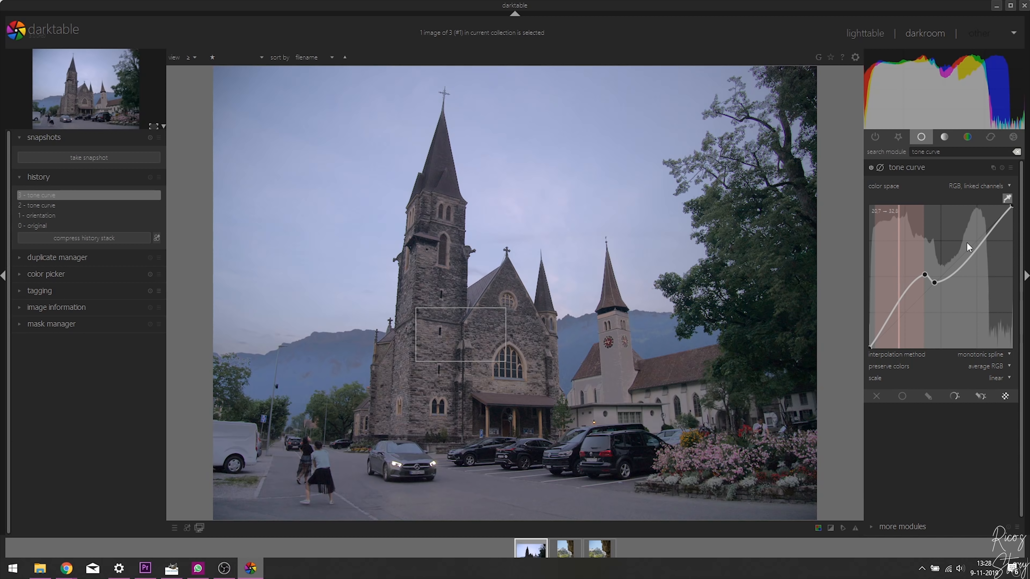
pyautogui.moveTo(953, 274); pyautogui.dragTo(947, 271)
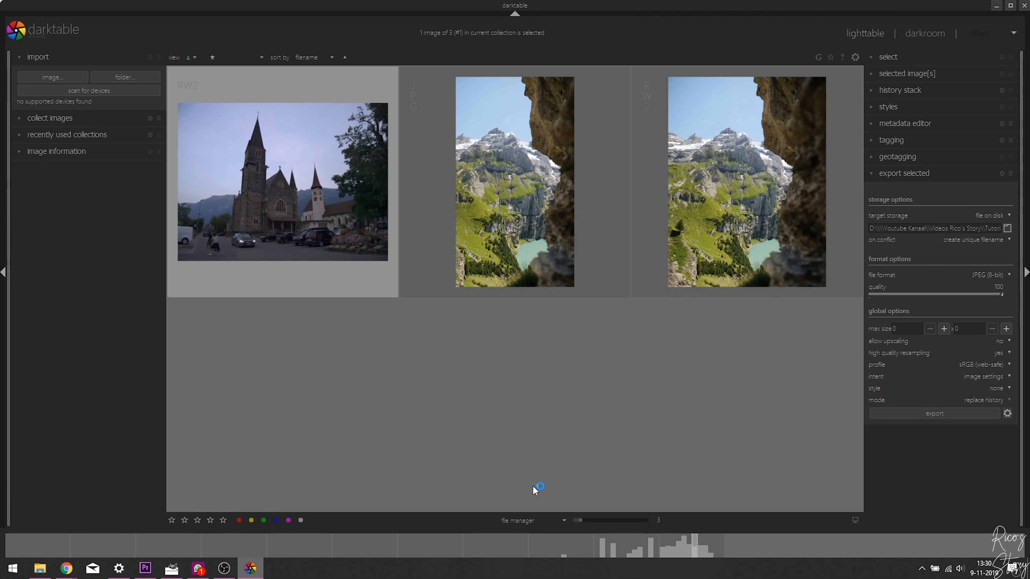
pyautogui.moveTo(581, 522)
pyautogui.mouseDown()
pyautogui.moveTo(612, 522)
pyautogui.moveTo(583, 518)
pyautogui.mouseUp()
pyautogui.moveTo(583, 520)
pyautogui.mouseDown()
pyautogui.moveTo(600, 518)
pyautogui.moveTo(583, 520)
pyautogui.mouseUp()
# - Return to the darkroom and move the rgb curve module above vibrance at the top of the favorite modules
pyautogui.click(929, 34)
pyautogui.click(850, 76)
pyautogui.click(860, 189)
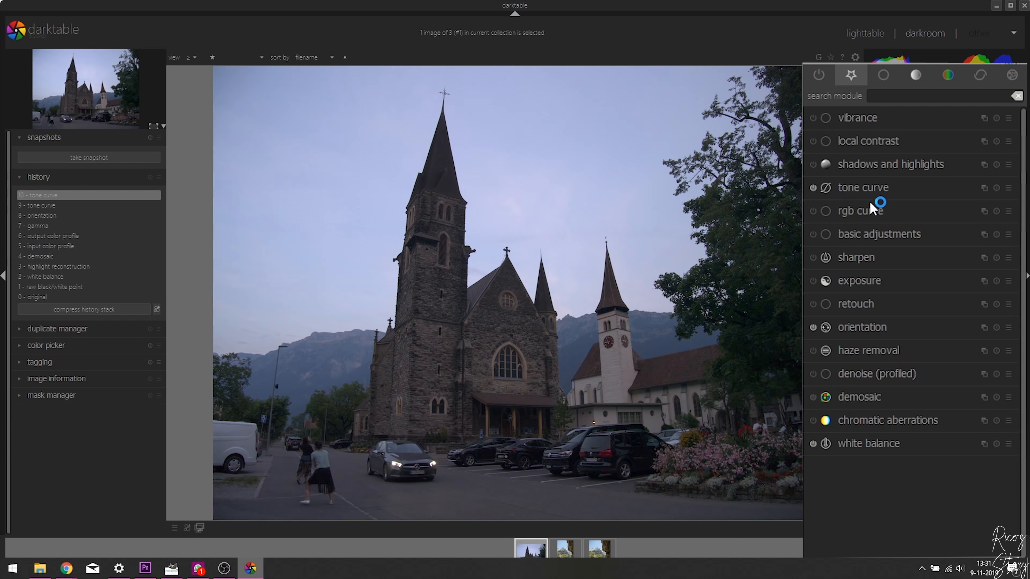
pyautogui.moveTo(877, 216); pyautogui.dragTo(886, 131)
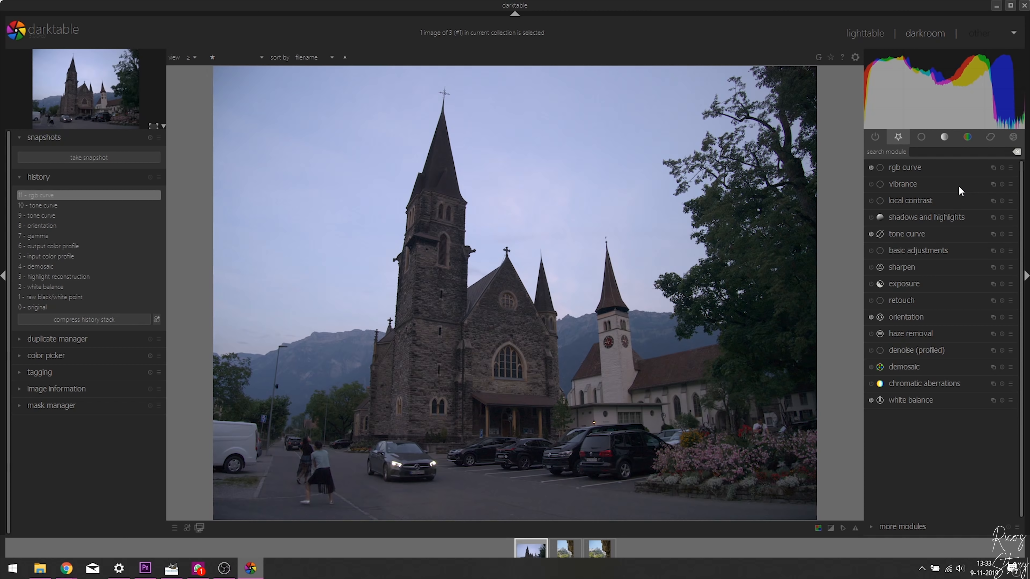
# - Find the color zones module by name and expand its settings
pyautogui.click(946, 154)
pyautogui.write('color zone')
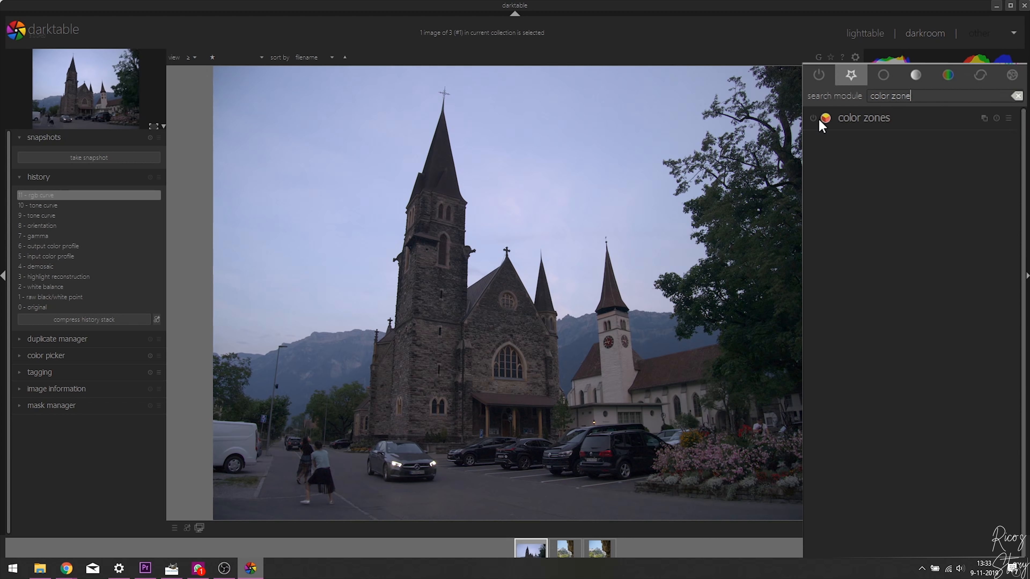
pyautogui.click(863, 118)
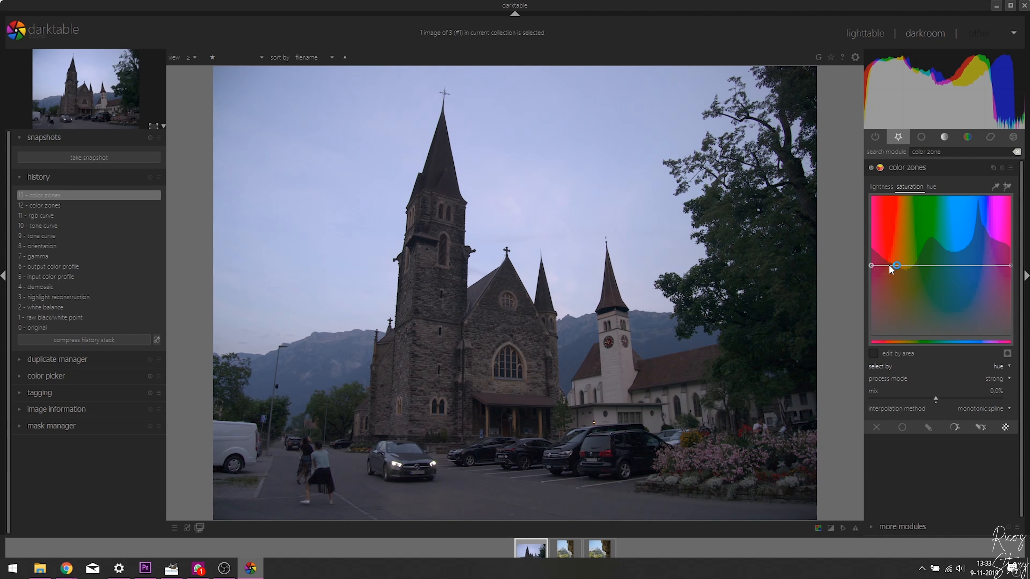
# - Raise the blue saturation and lower the green saturation on the color zones curve, comparing the photo with the module off and on
pyautogui.moveTo(984, 265); pyautogui.dragTo(960, 265)
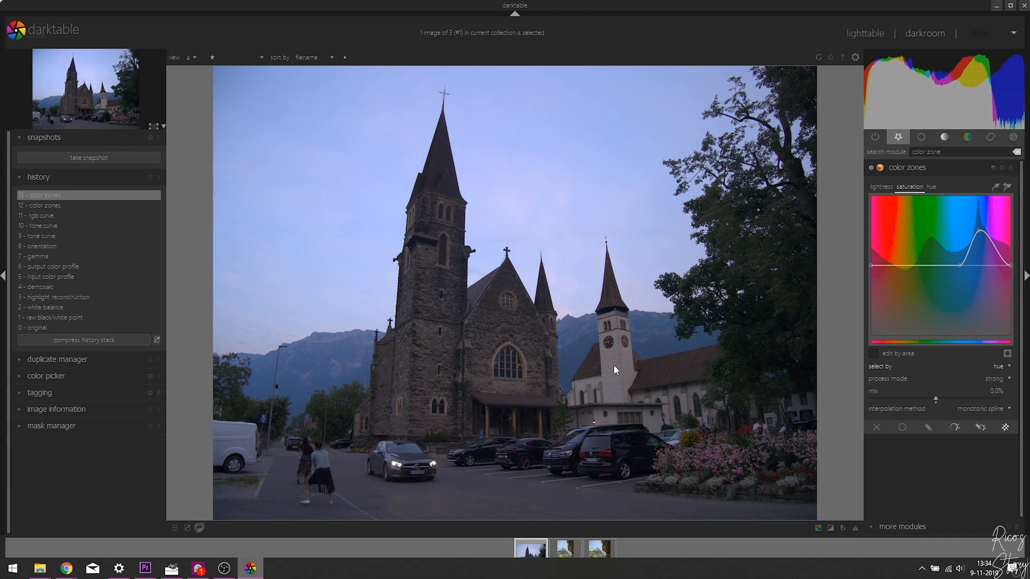
pyautogui.click(907, 264)
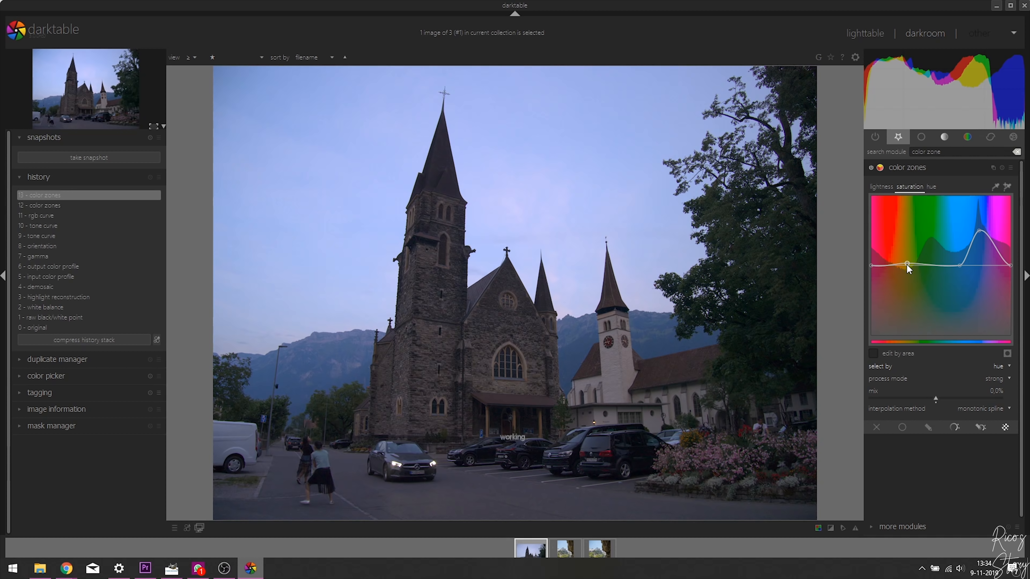
pyautogui.click(943, 265)
pyautogui.click(925, 298)
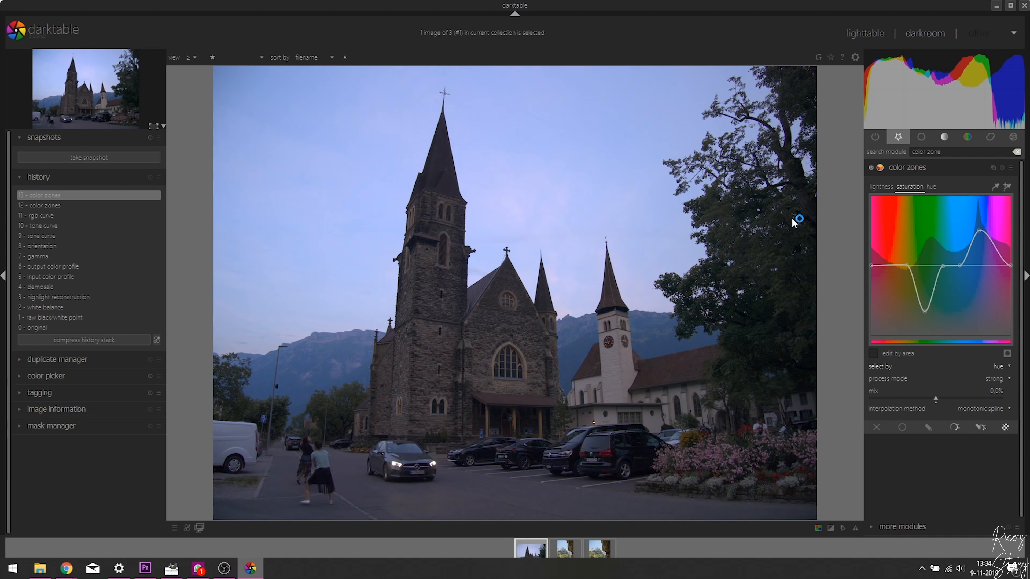
pyautogui.click(871, 168)
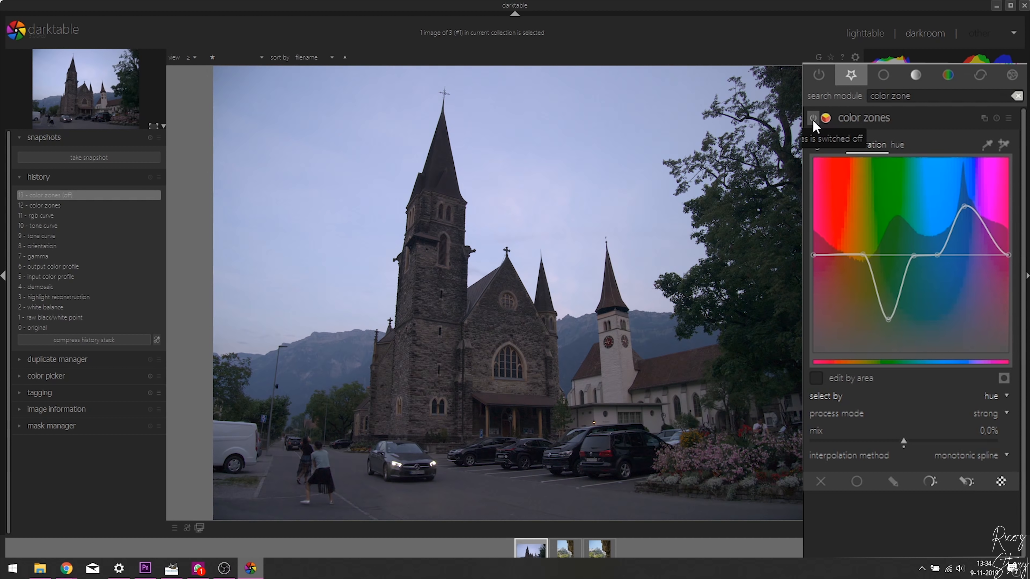
pyautogui.click(814, 122)
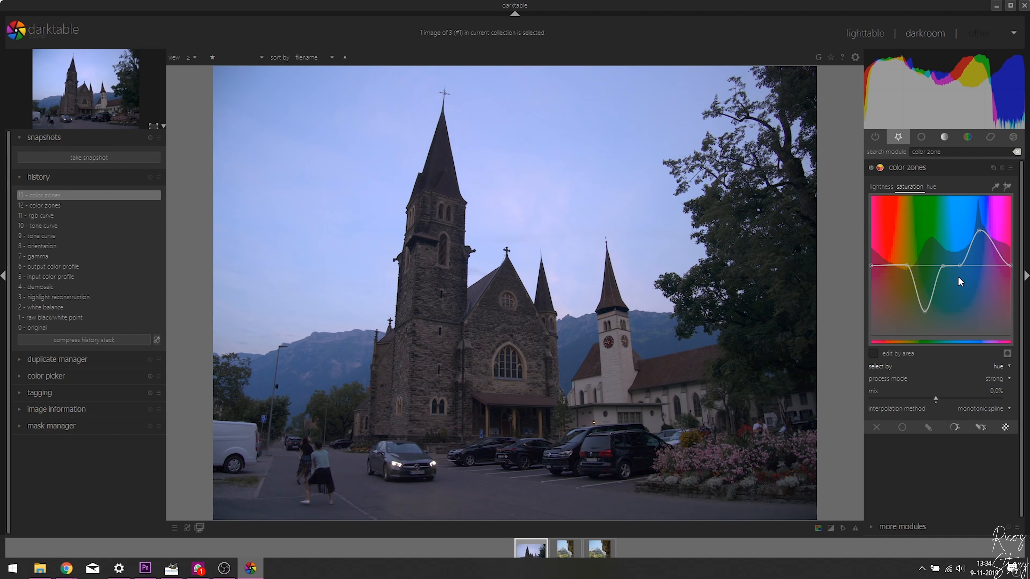
# - Reset color zones and sample areas of the stone tower and the mountain slope beside the white church tower with its color picker
pyautogui.click(1000, 118)
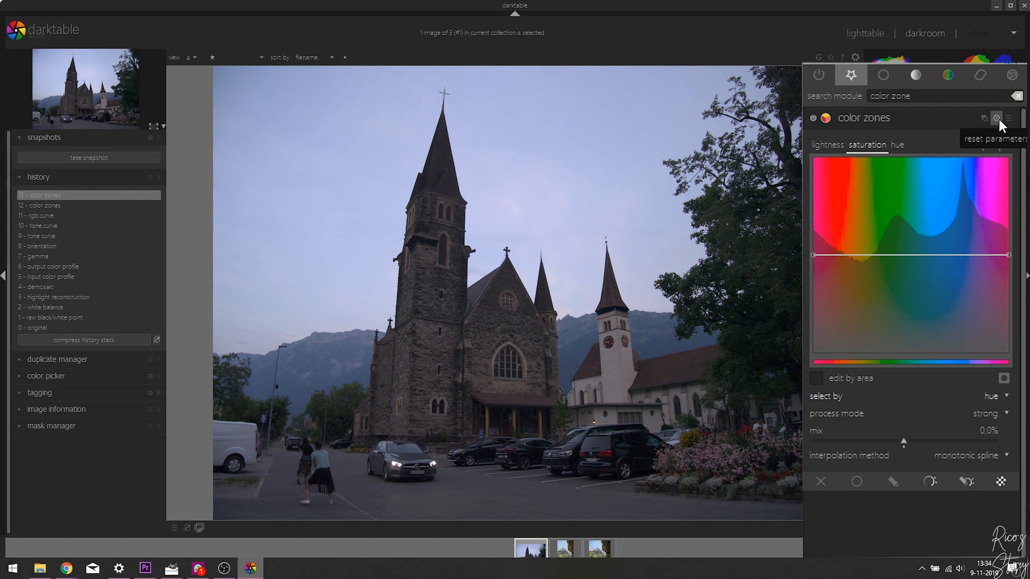
pyautogui.click(987, 145)
pyautogui.moveTo(422, 279); pyautogui.dragTo(462, 315)
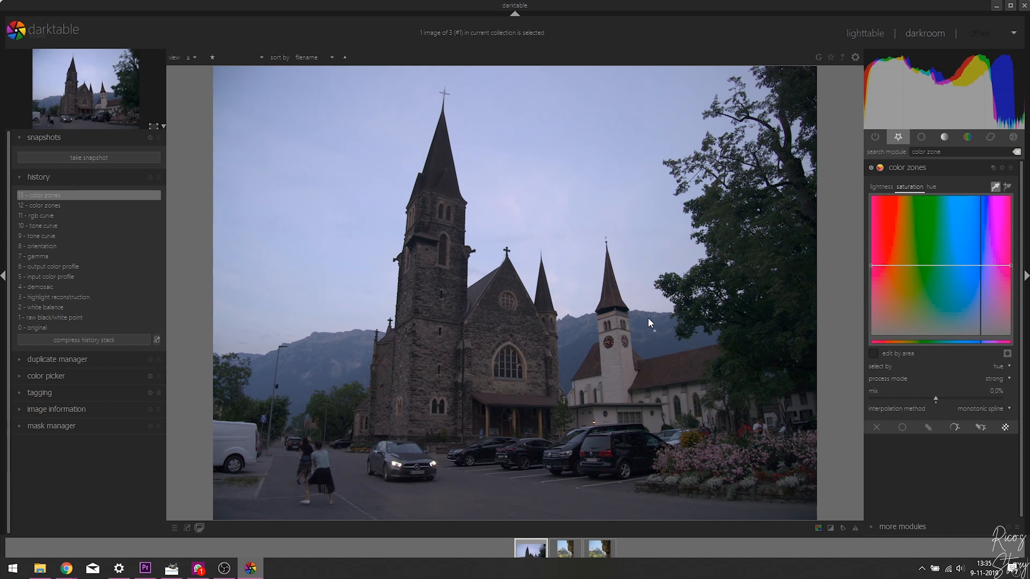
pyautogui.moveTo(649, 316); pyautogui.dragTo(657, 337)
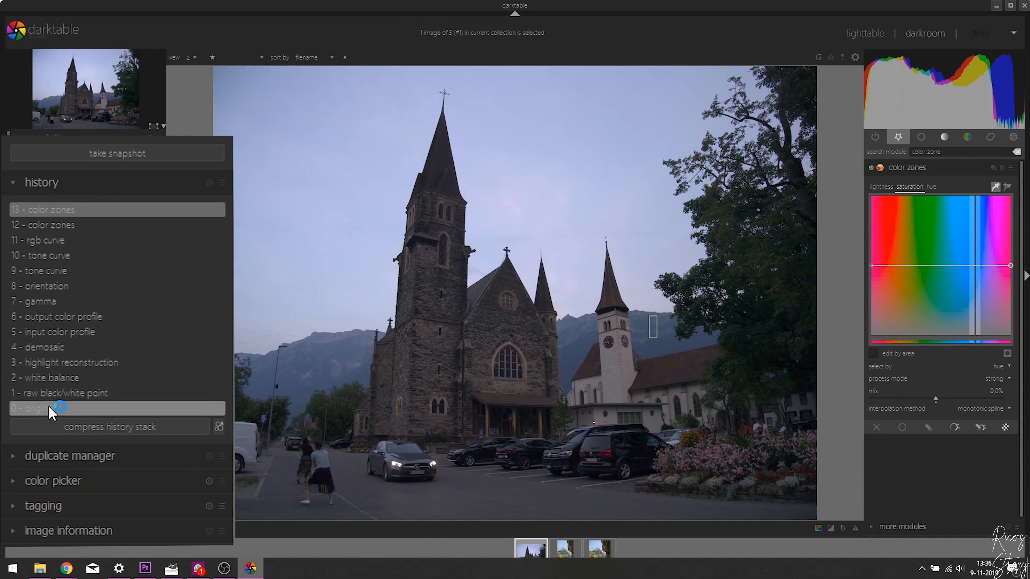
# - Revert the edit history to the original state, show the complete module list and switch orientation off and on again
pyautogui.click(50, 409)
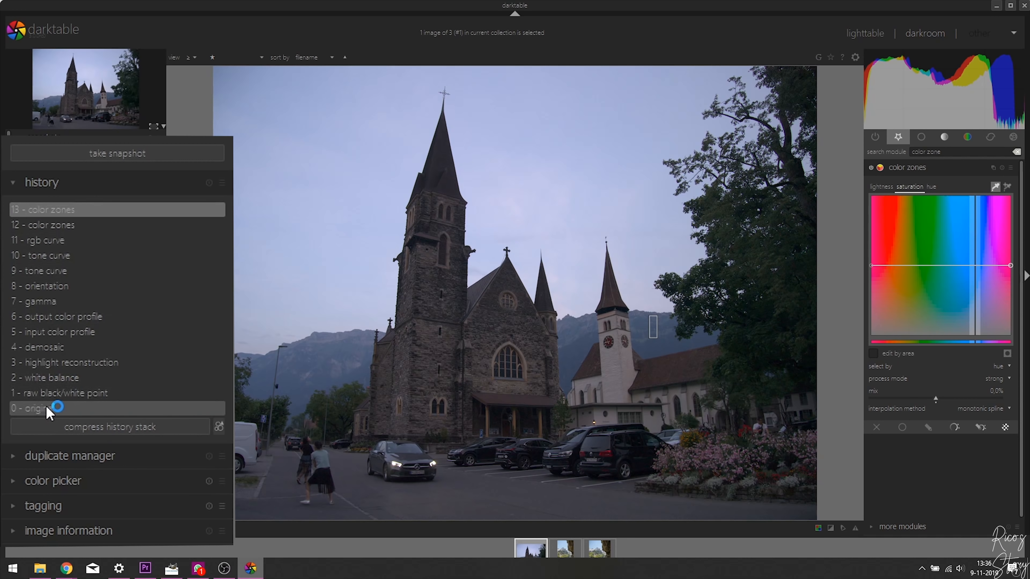
pyautogui.click(874, 119)
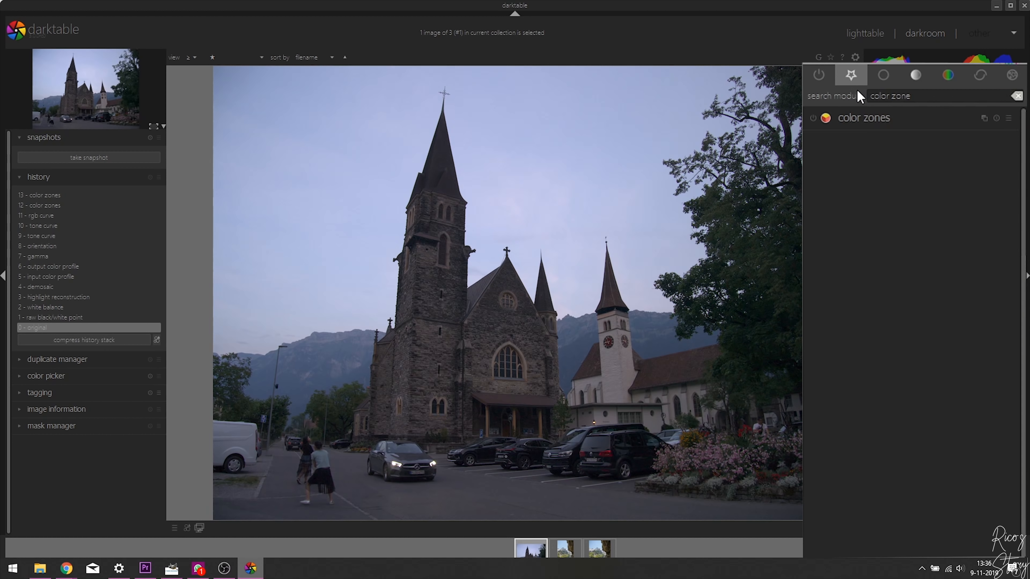
pyautogui.click(852, 79)
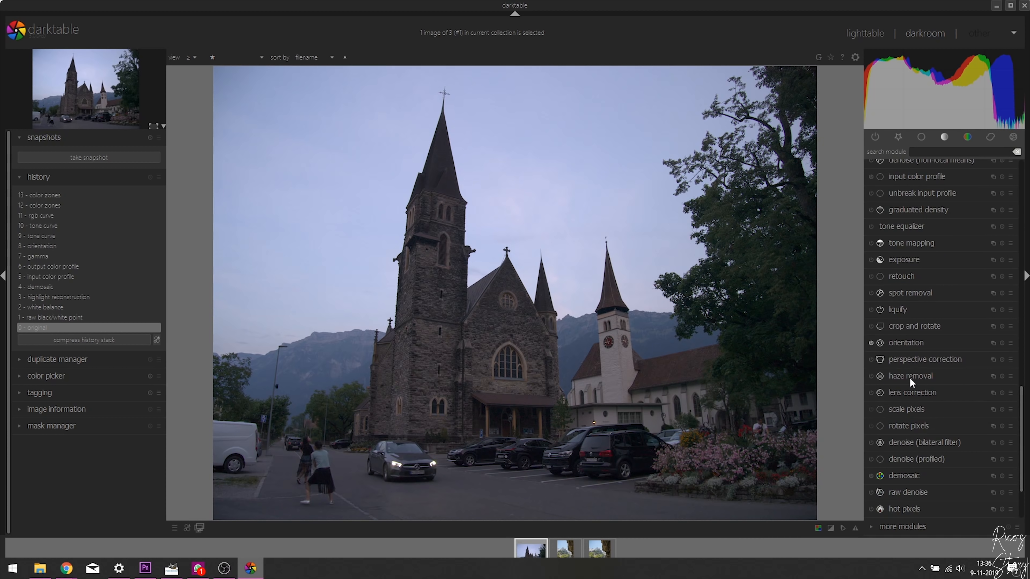
pyautogui.click(871, 343)
pyautogui.click(871, 343)
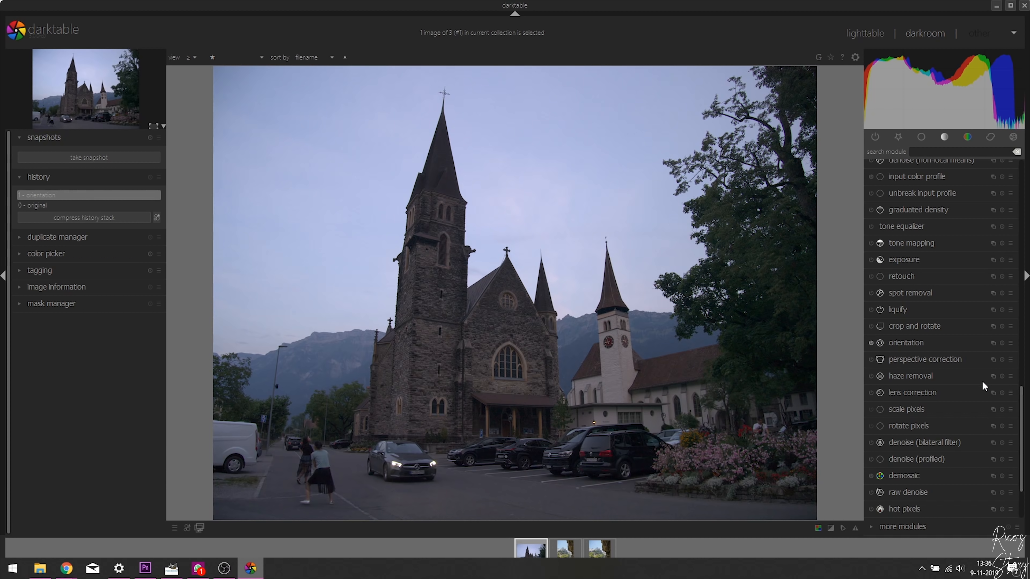
# - Find the filmic rgb module by name, enable it and expand its settings
pyautogui.moveTo(1018, 404); pyautogui.dragTo(1017, 178)
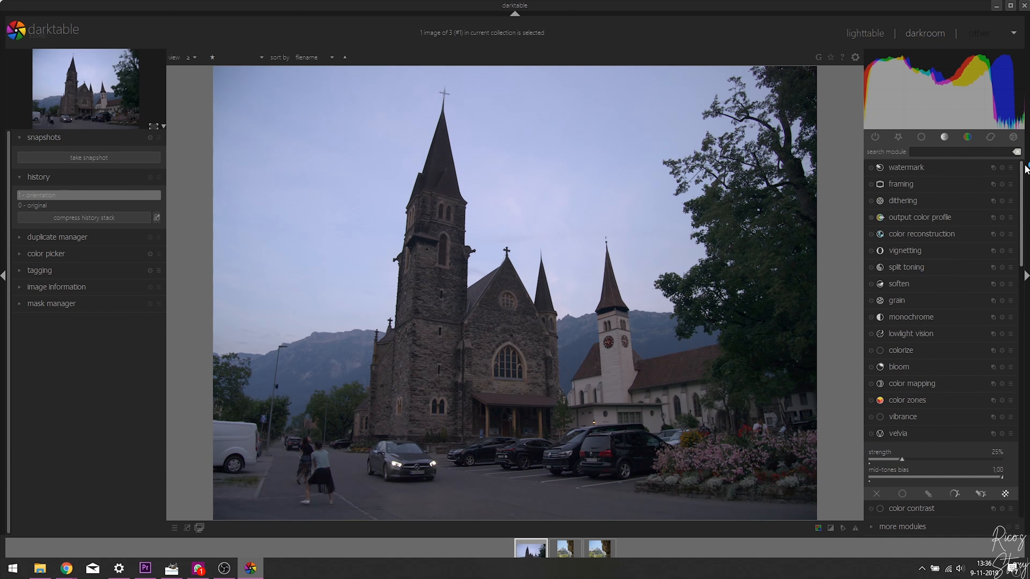
pyautogui.click(951, 151)
pyautogui.write('filmic')
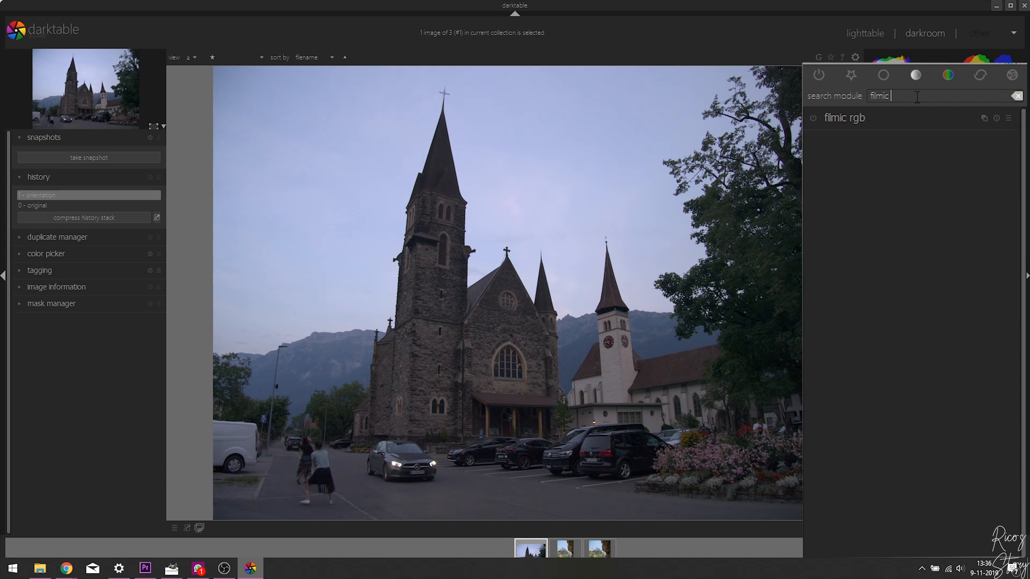
pyautogui.click(863, 118)
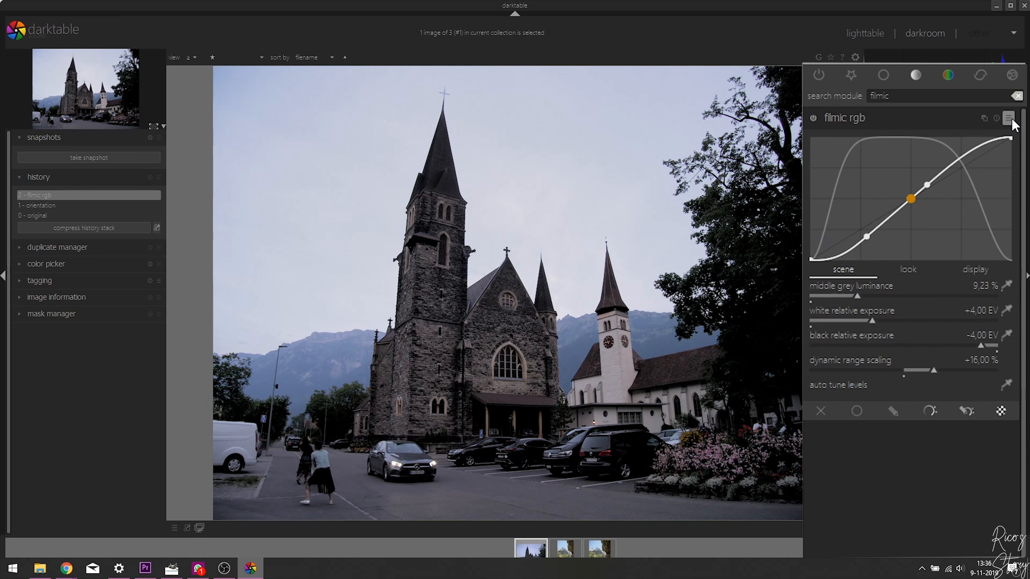
# - Try filmic rgb's 17 EV (HDR) preset, followed by the 07 EV dynamic range preset
pyautogui.click(1010, 167)
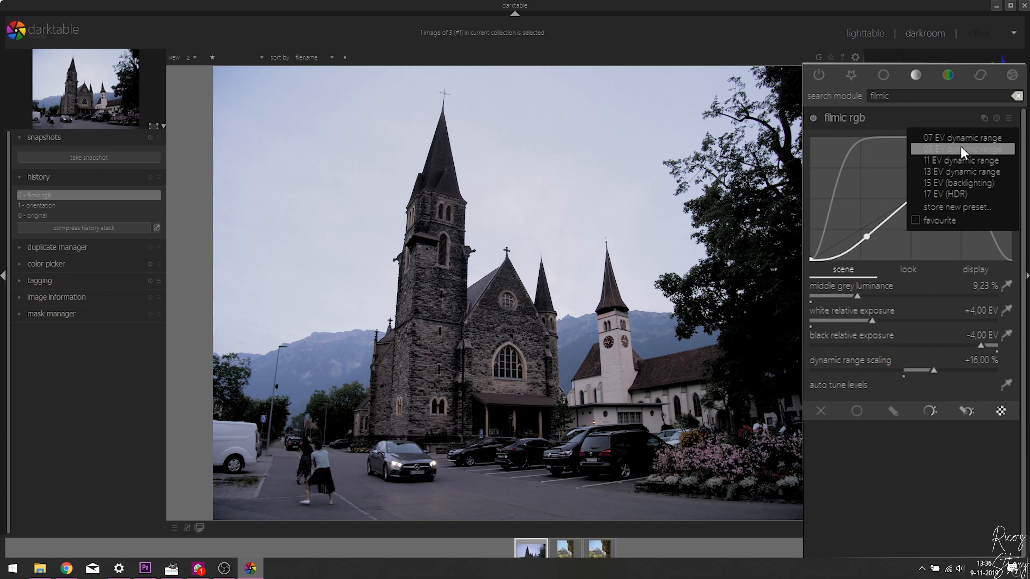
pyautogui.click(944, 174)
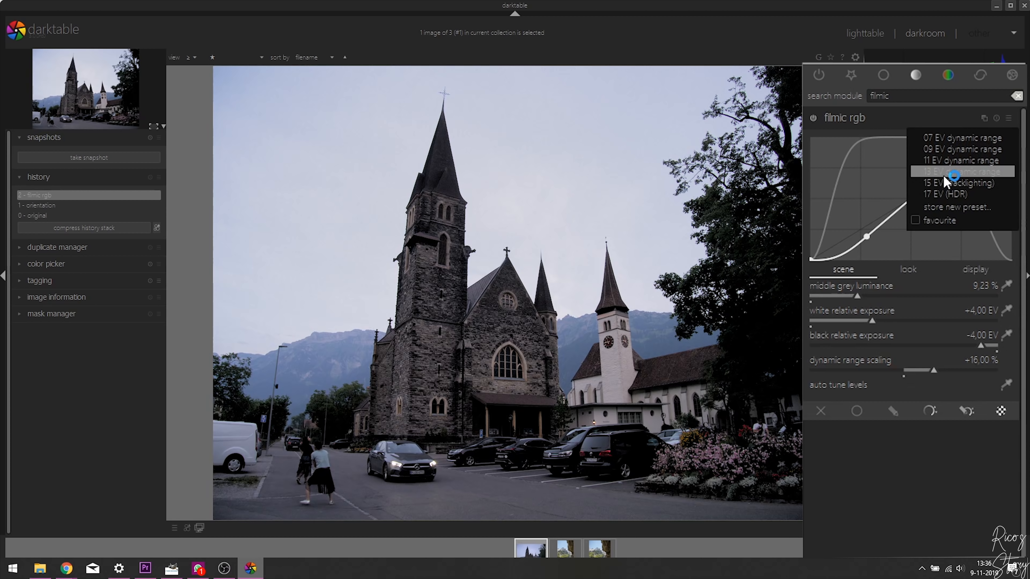
pyautogui.click(936, 193)
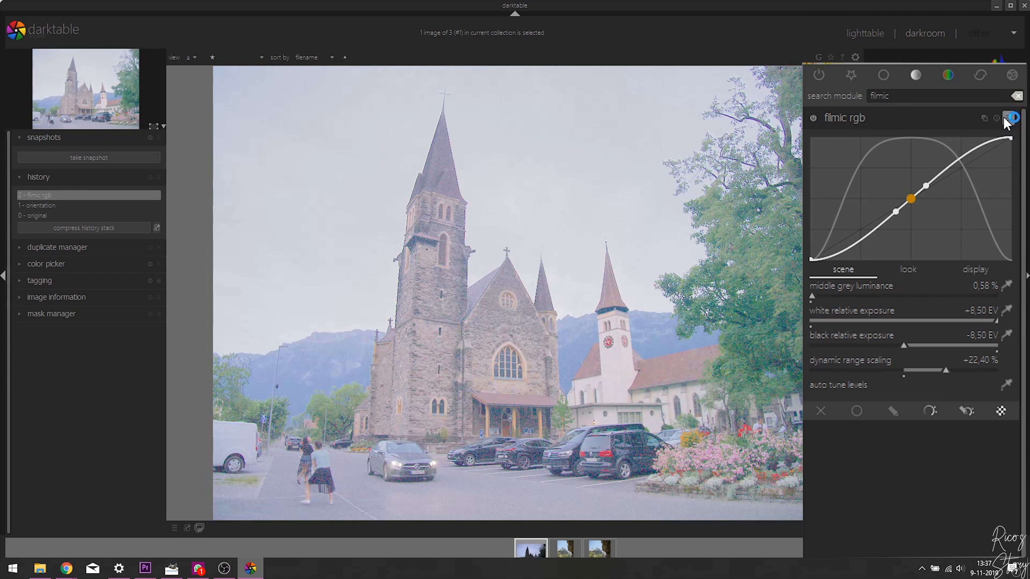
pyautogui.click(1008, 118)
pyautogui.click(970, 139)
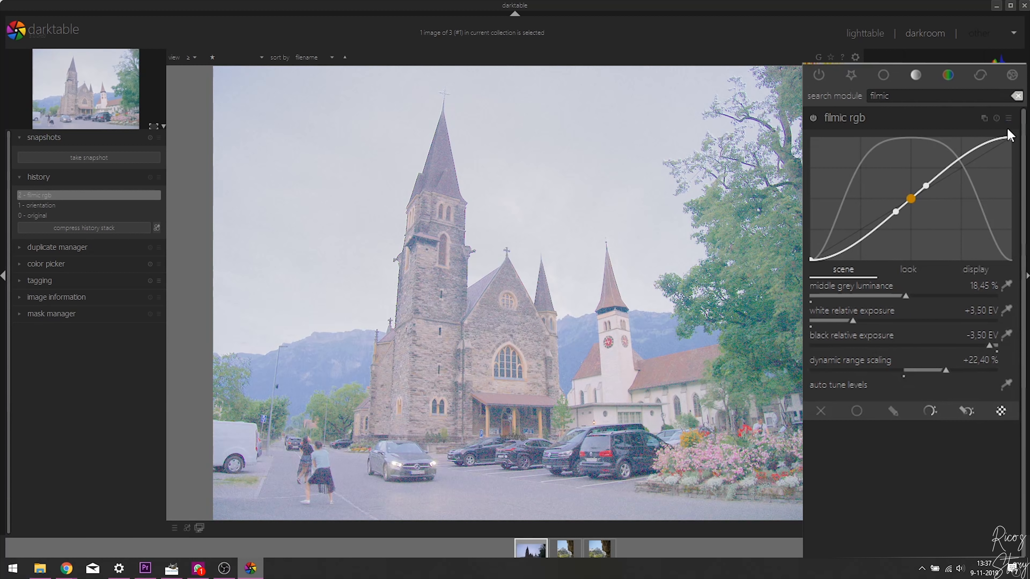
# - Apply filmic rgb's 09, 11 and 13 EV dynamic range presets and the 15 EV (backlighting) preset in turn to compare them
pyautogui.click(1009, 119)
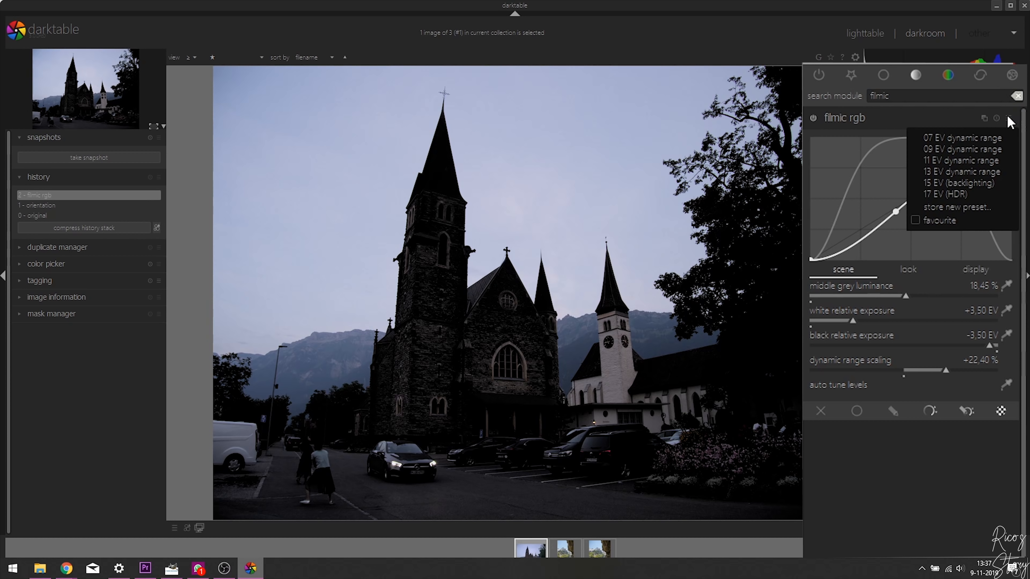
pyautogui.click(985, 150)
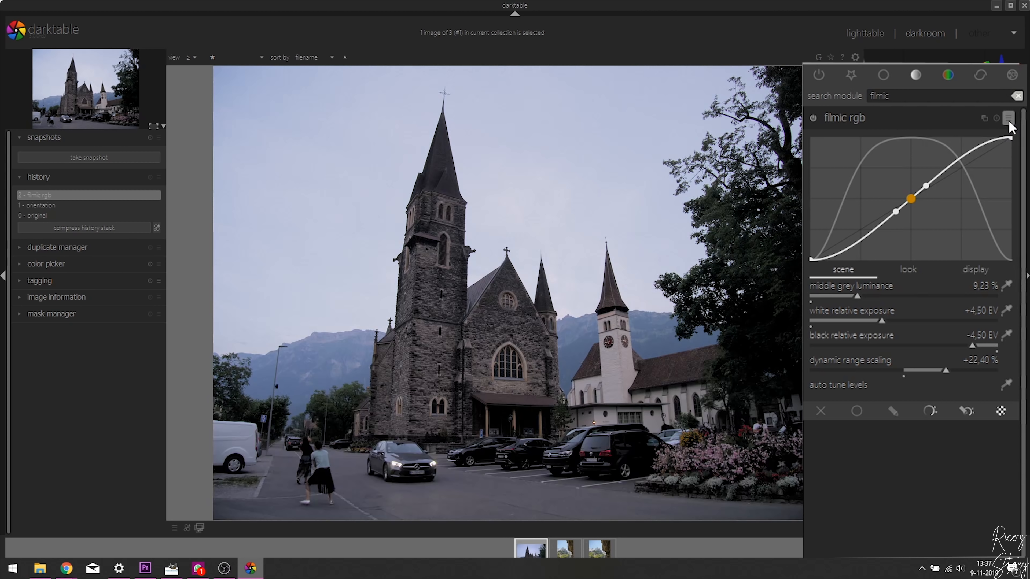
pyautogui.click(1008, 118)
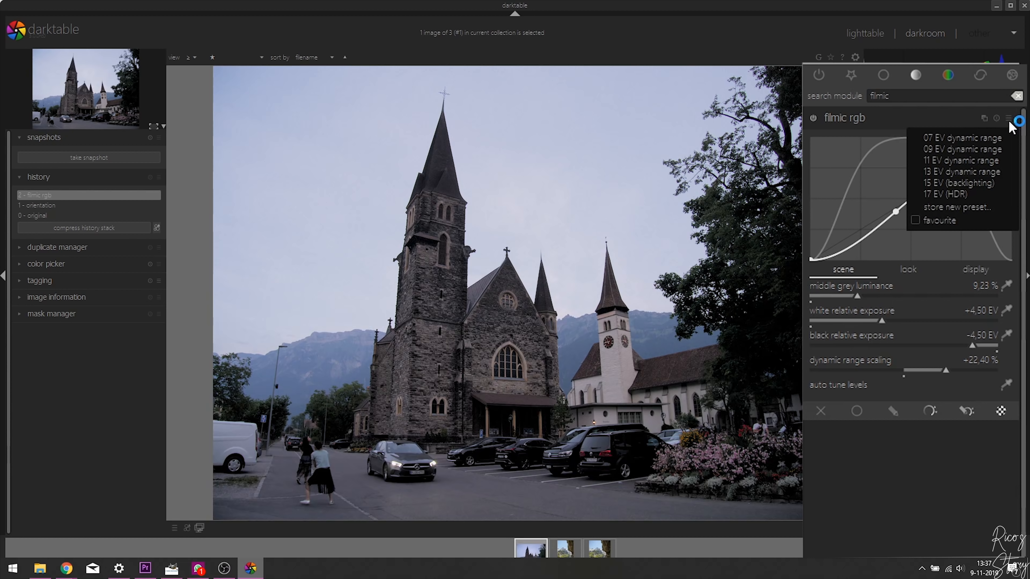
pyautogui.click(989, 147)
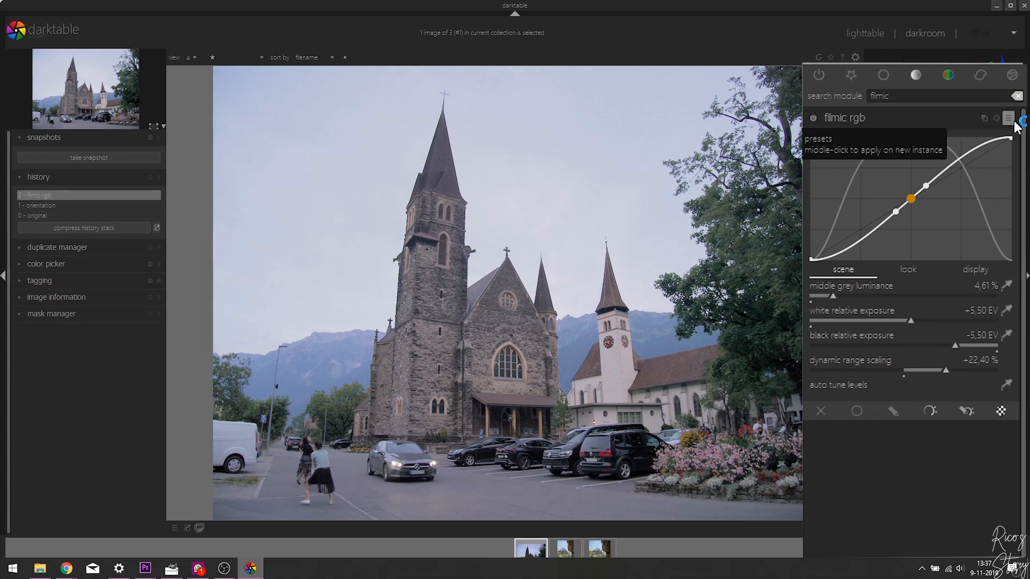
pyautogui.click(1013, 121)
pyautogui.click(976, 170)
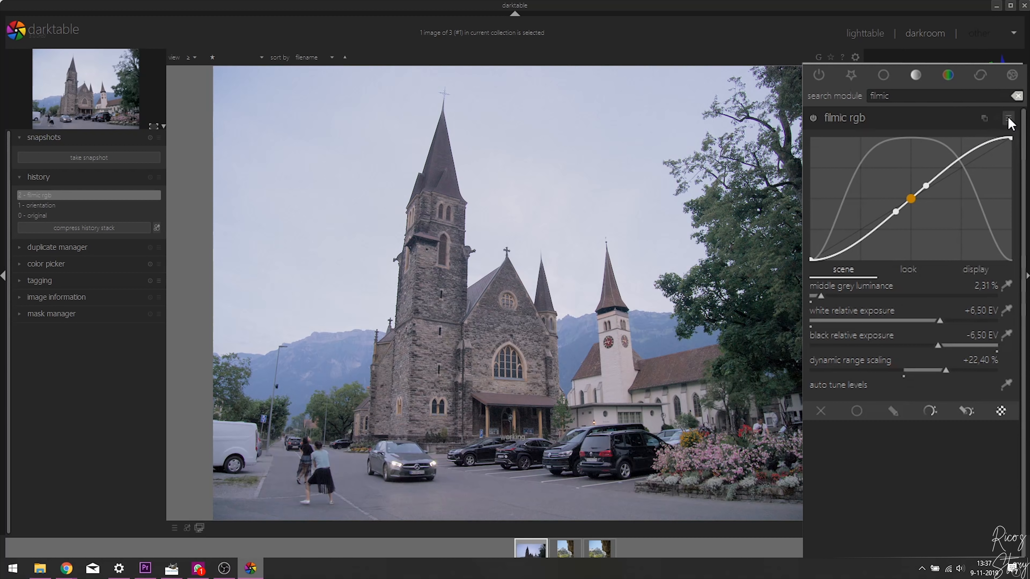
pyautogui.click(1009, 119)
pyautogui.click(963, 183)
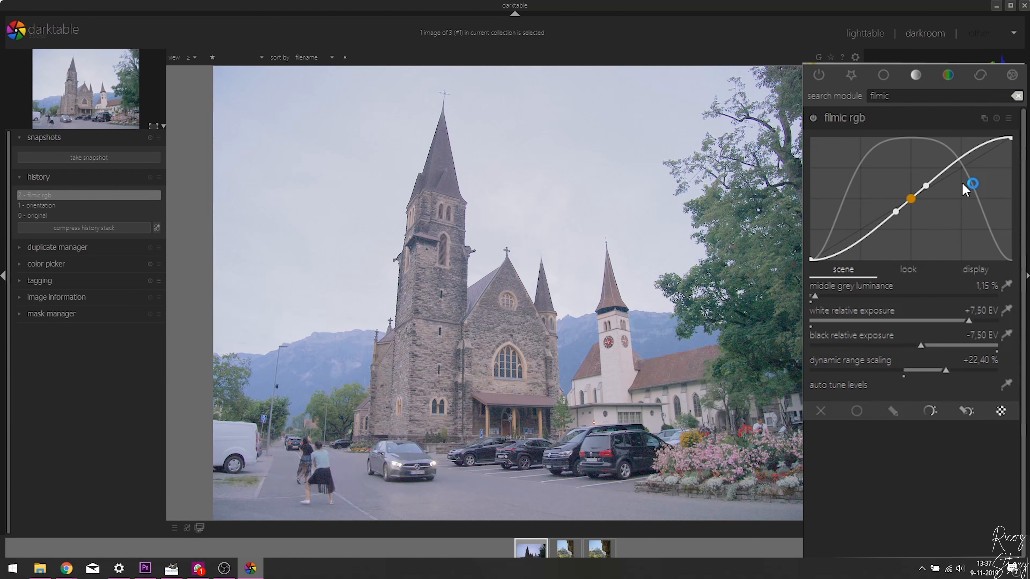
# - Reset the filmic rgb module to its default parameters
pyautogui.click(1009, 121)
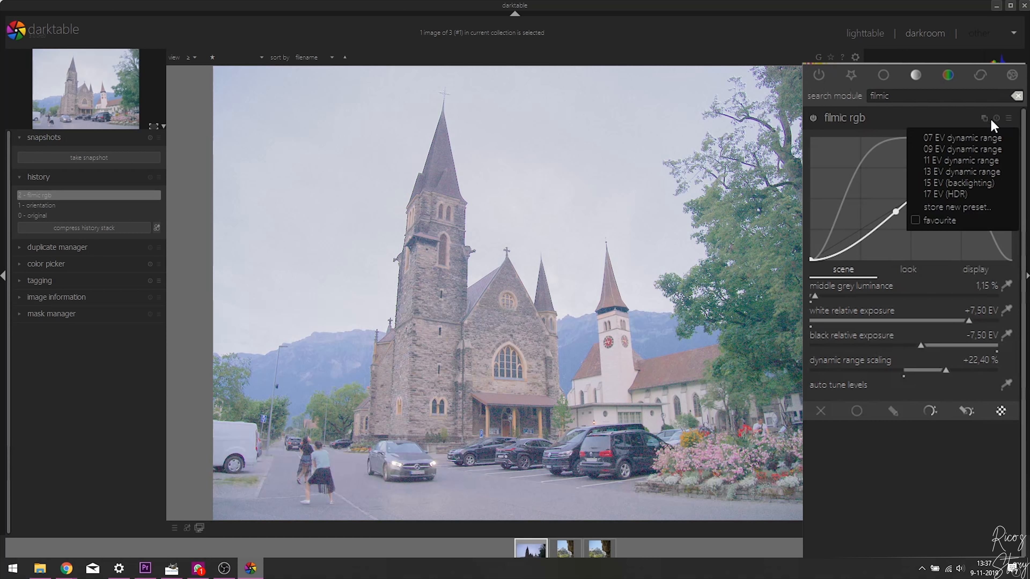
pyautogui.click(996, 118)
pyautogui.click(997, 119)
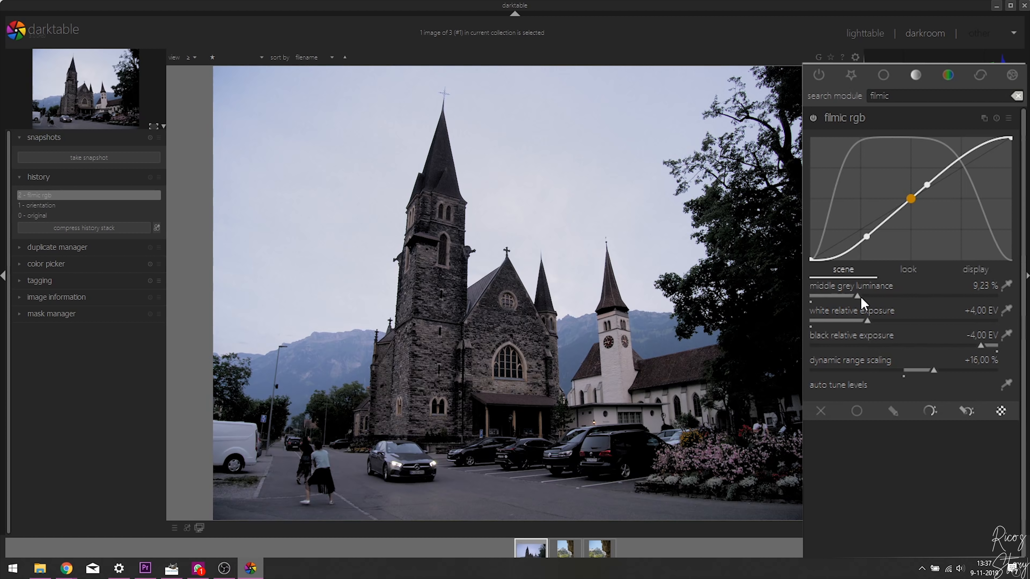
# - Try middle grey luminance at 30.42 % and white relative exposure at +8.06 and +2.00 EV, returning them to 9.23 % and +4.00 EV
pyautogui.moveTo(857, 302); pyautogui.dragTo(971, 305)
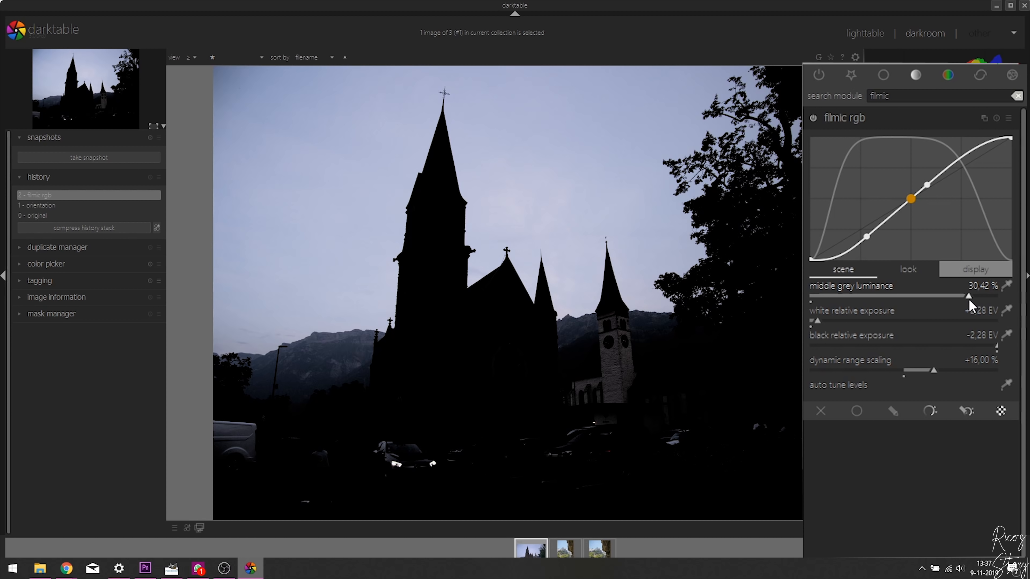
pyautogui.moveTo(969, 300); pyautogui.dragTo(873, 288)
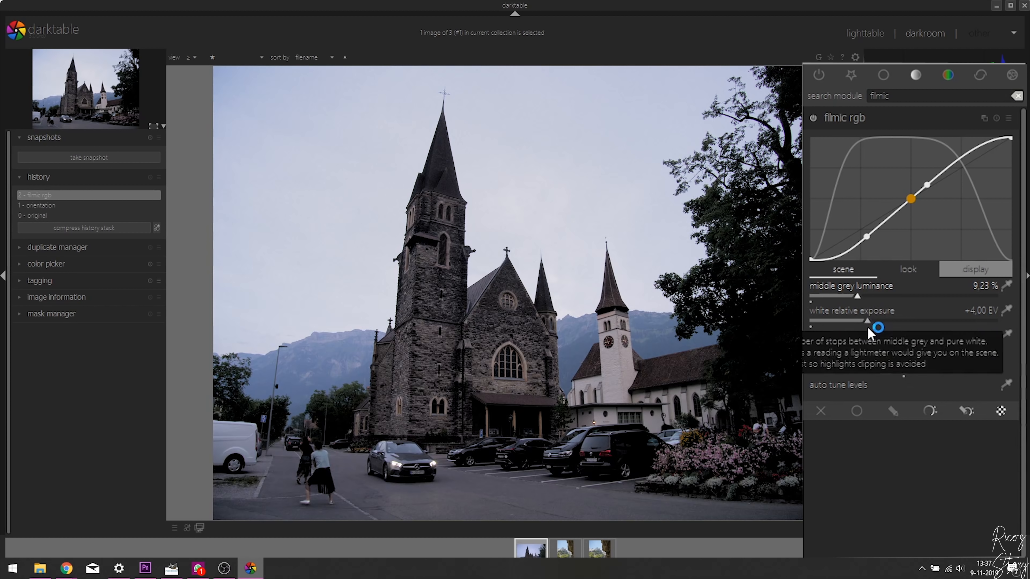
pyautogui.moveTo(865, 323); pyautogui.dragTo(986, 315)
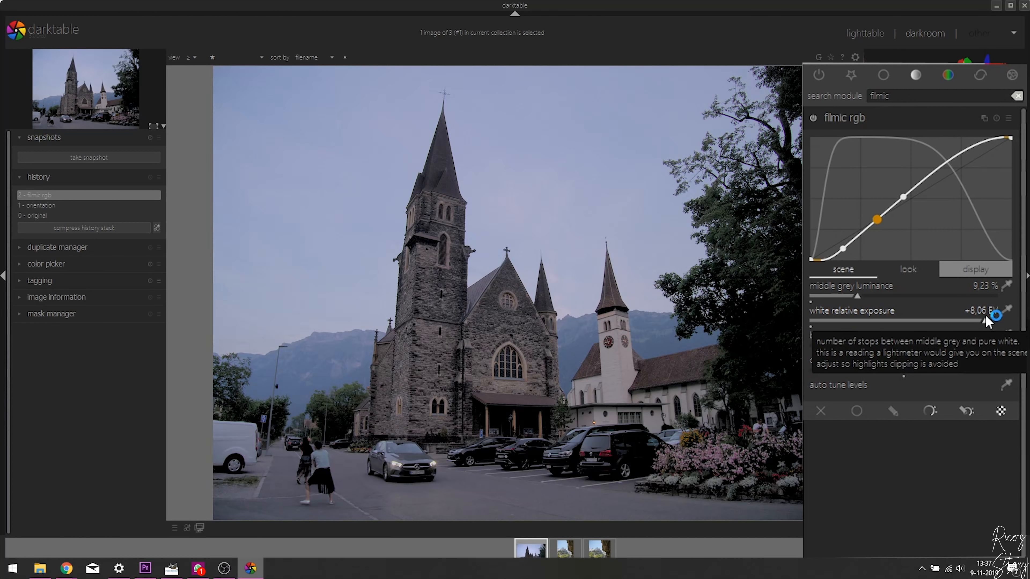
pyautogui.moveTo(987, 323); pyautogui.dragTo(809, 318)
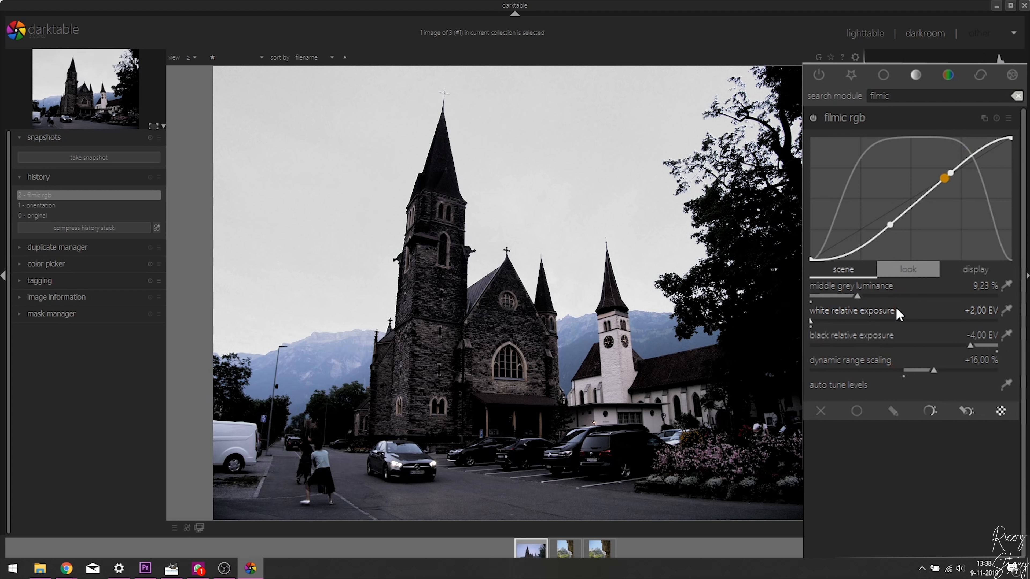
pyautogui.scroll(20, 835, 315)
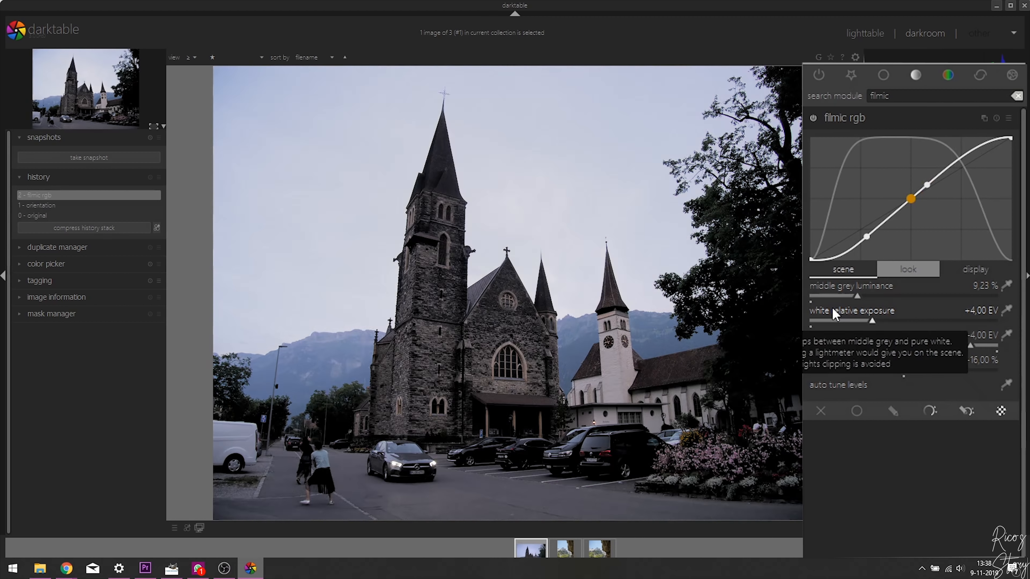
# - Set filmic rgb's black relative exposure to -9.05 EV to recover detail in the shadows
pyautogui.moveTo(970, 345); pyautogui.dragTo(889, 344)
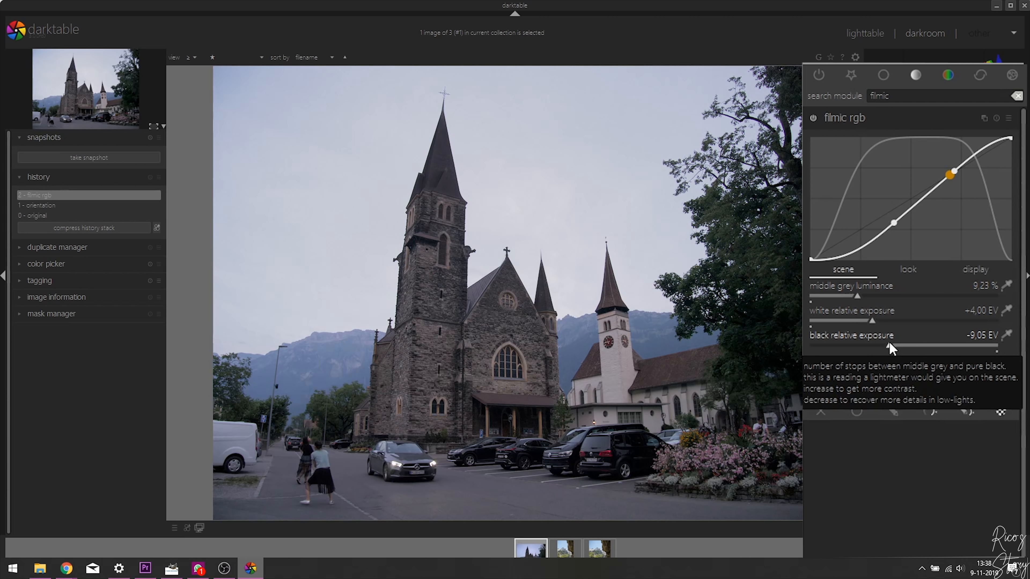
# - Return black relative exposure to -4.00 EV, and try dynamic range scaling at +46.41 %, -25.70 % and -0.20 %
pyautogui.click(955, 346)
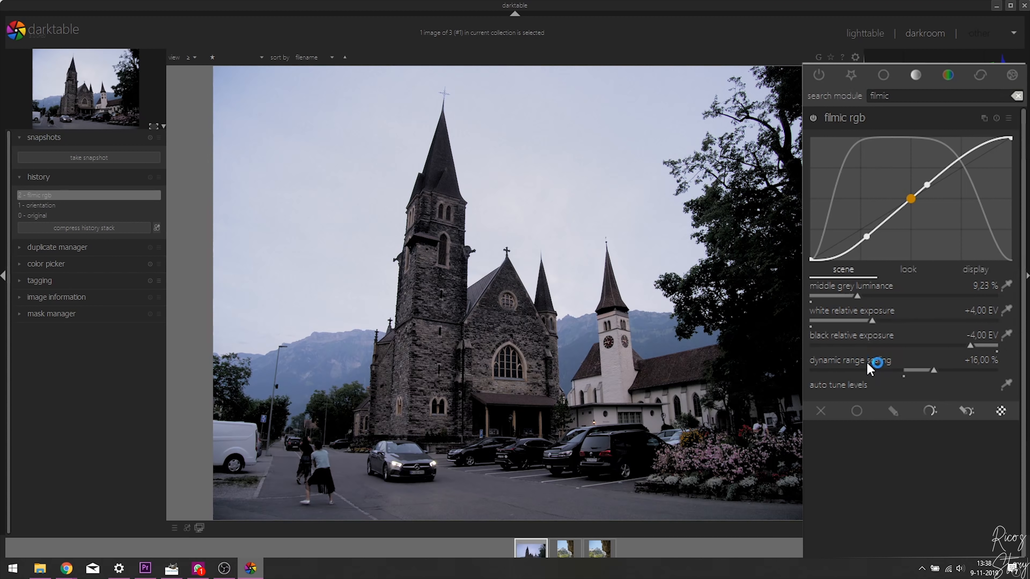
pyautogui.moveTo(936, 368); pyautogui.dragTo(990, 371)
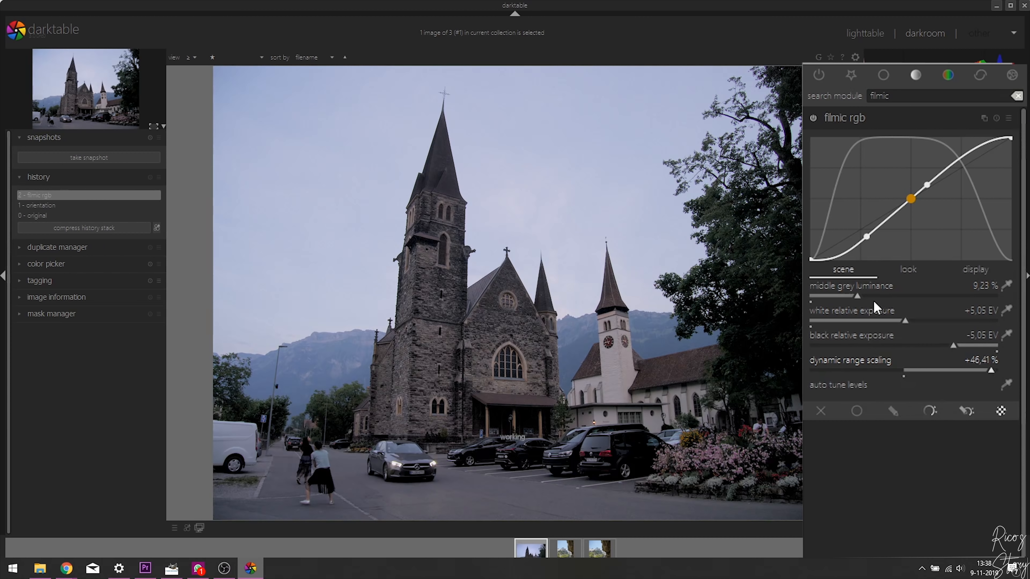
pyautogui.moveTo(991, 372); pyautogui.dragTo(856, 369)
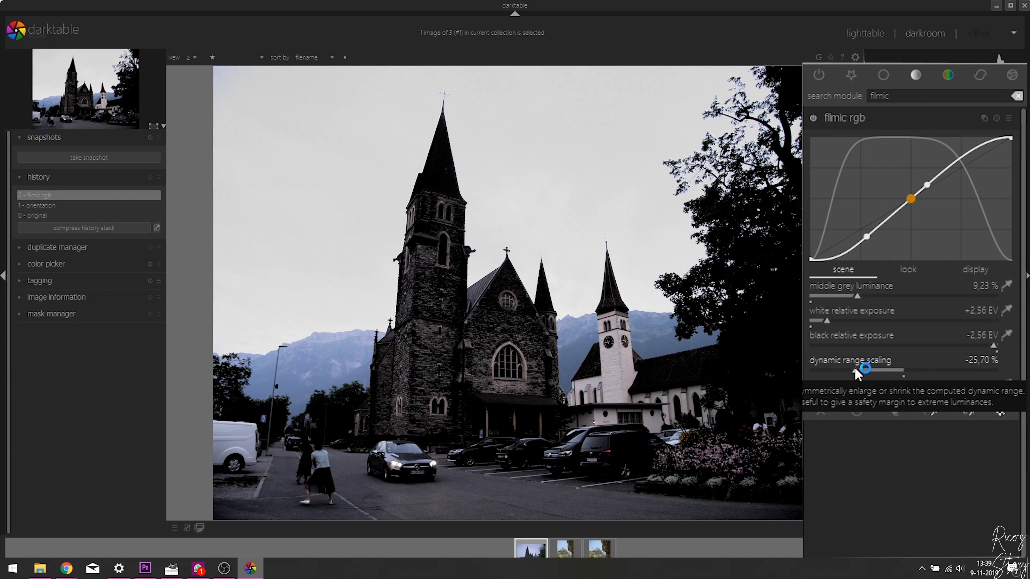
pyautogui.moveTo(855, 369); pyautogui.dragTo(903, 369)
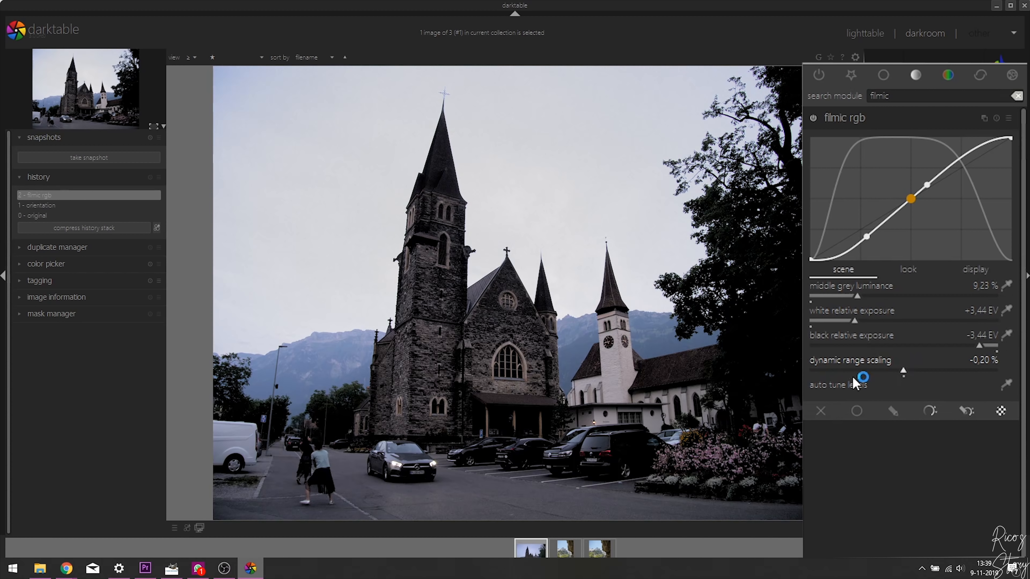
# - Try filmic rgb's auto tune levels on the whole image and on a small mountain area, and reset the module
pyautogui.click(1007, 393)
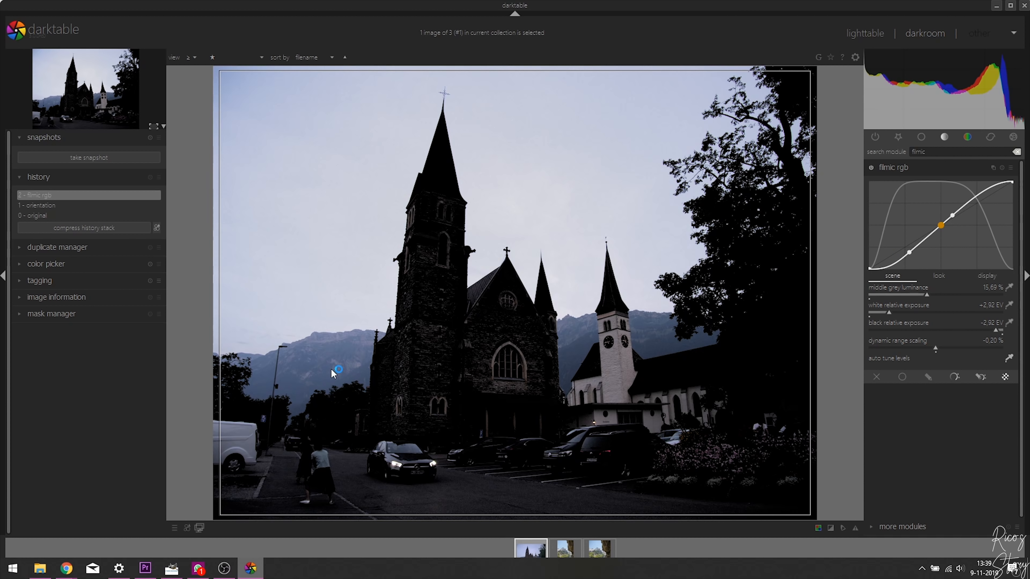
pyautogui.moveTo(300, 352); pyautogui.dragTo(358, 368)
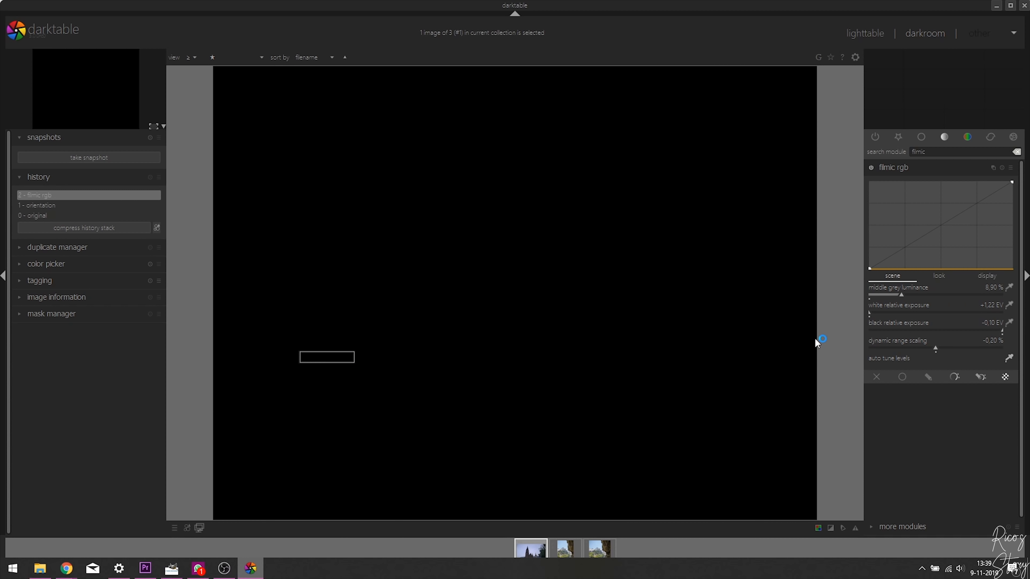
pyautogui.click(1002, 167)
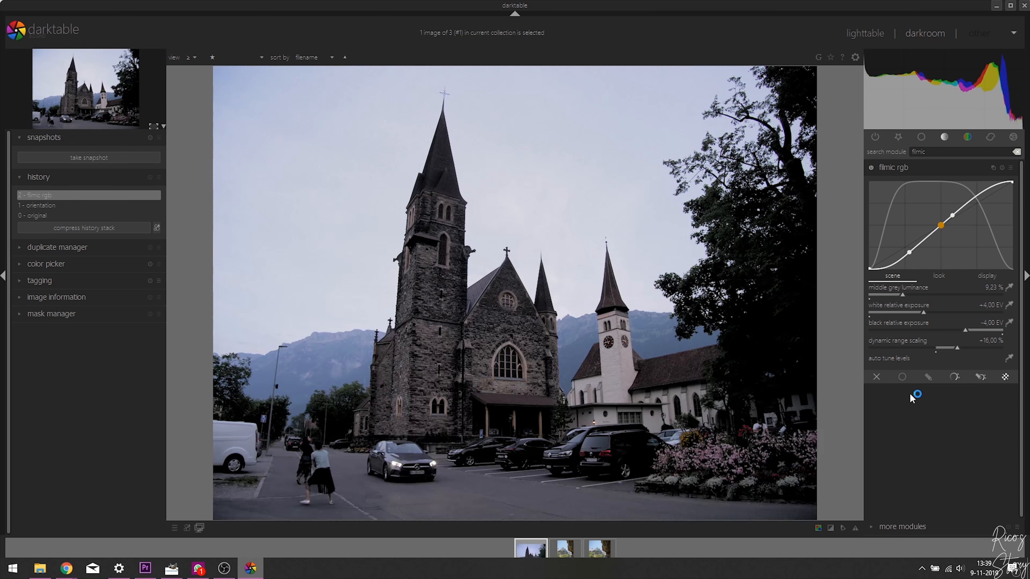
# - Auto tune the filmic rgb levels from an area on the church facade, and reset the module's parameters
pyautogui.click(1009, 359)
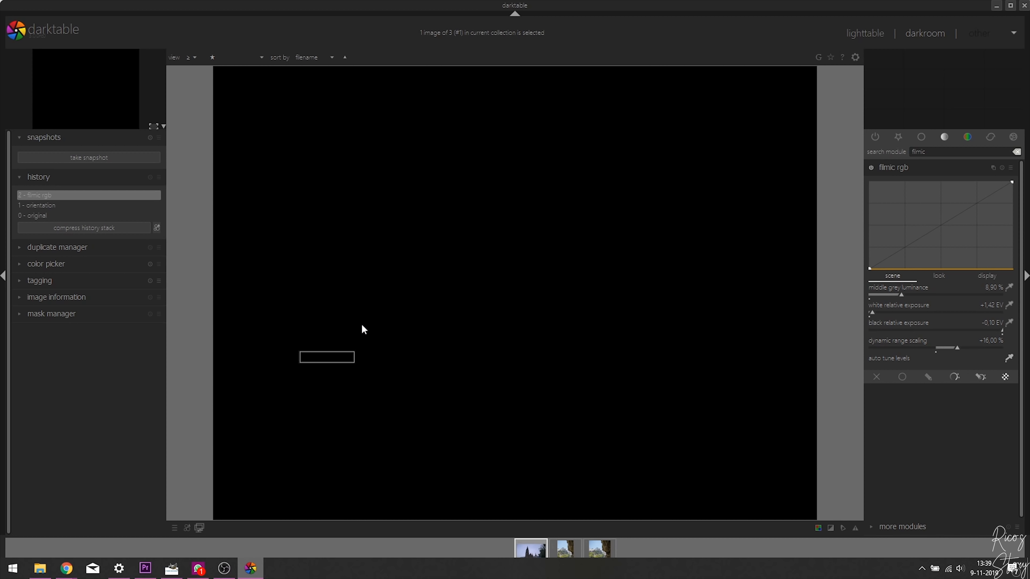
pyautogui.moveTo(419, 330); pyautogui.dragTo(475, 402)
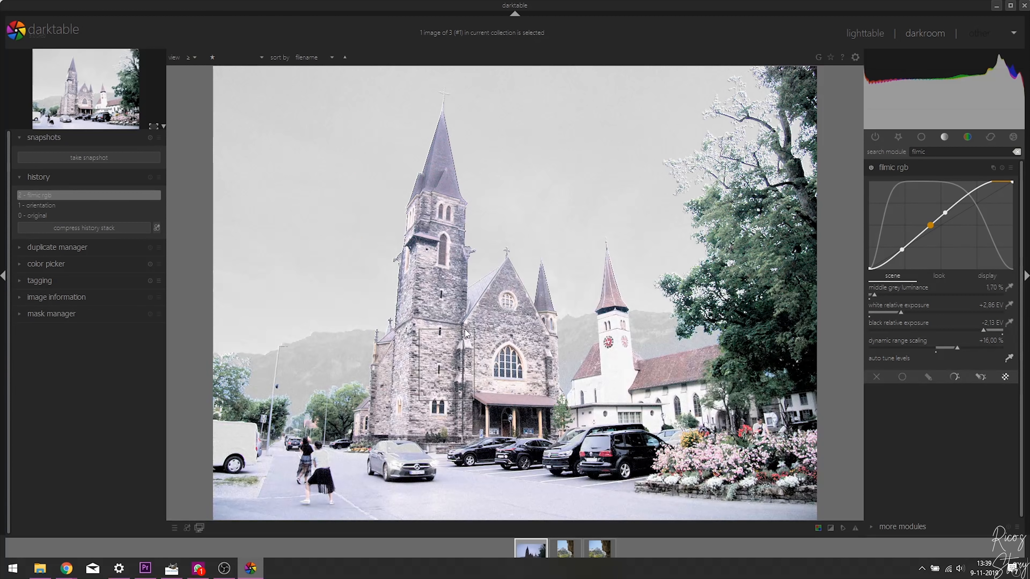
pyautogui.click(1011, 358)
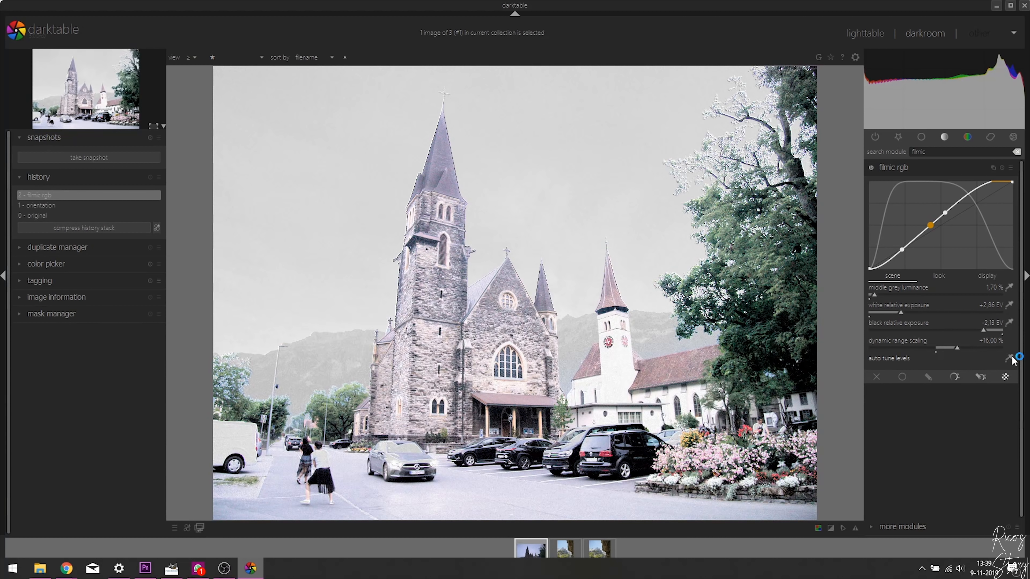
pyautogui.click(1002, 168)
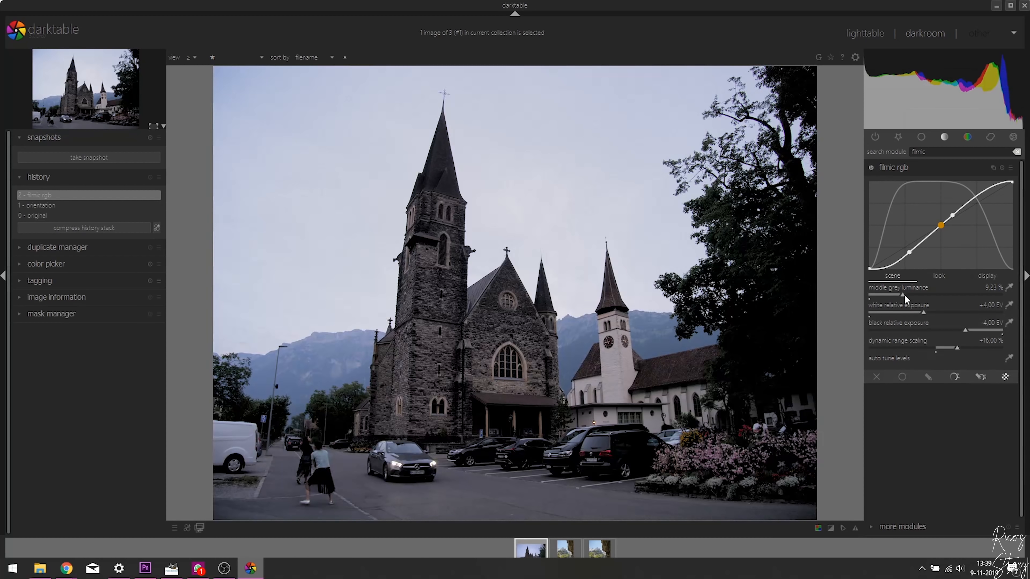
# - Try middle grey luminance at 7.54 %, white relative exposure at +5.03 EV, lower black relative exposure, and dynamic range scaling at +7.37 % and +27.69 %
pyautogui.moveTo(900, 293); pyautogui.dragTo(896, 294)
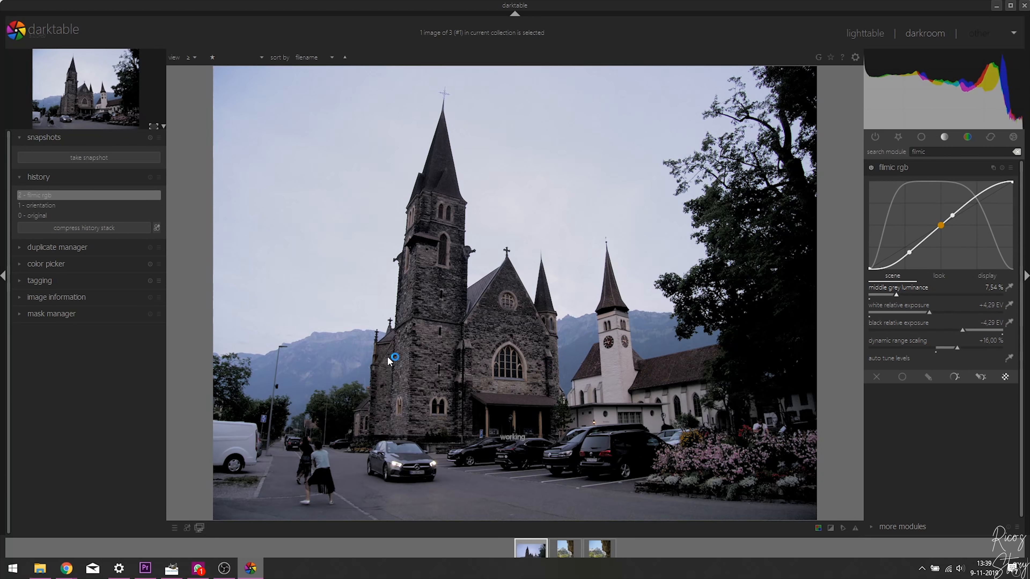
pyautogui.moveTo(929, 312); pyautogui.dragTo(945, 313)
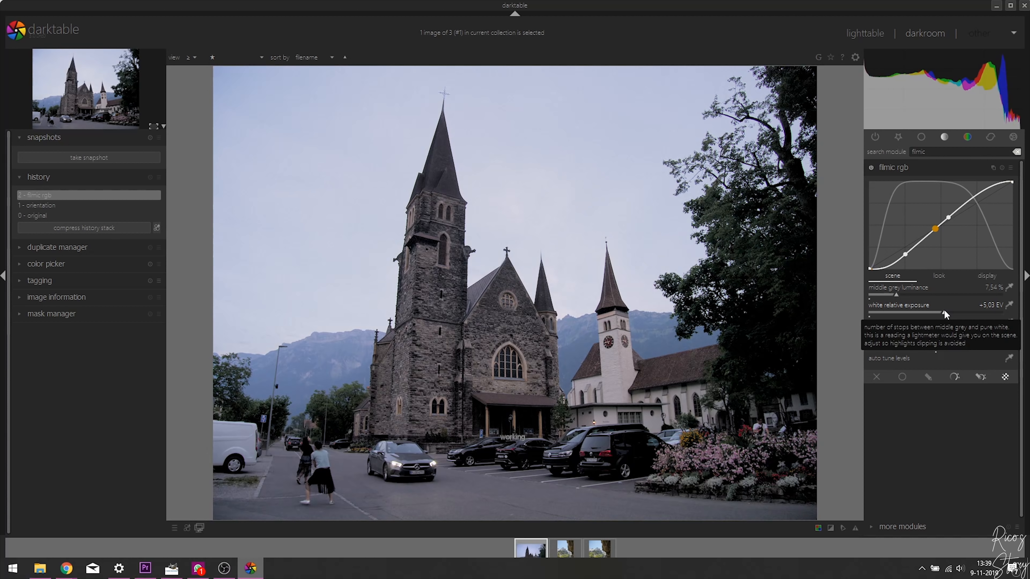
pyautogui.moveTo(965, 332); pyautogui.dragTo(949, 351)
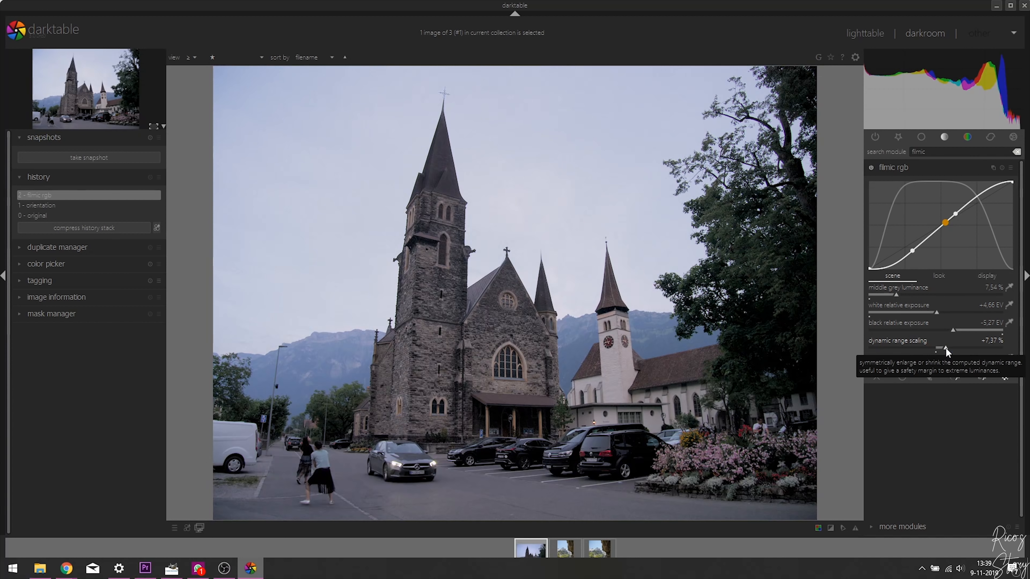
pyautogui.moveTo(988, 349); pyautogui.dragTo(991, 348)
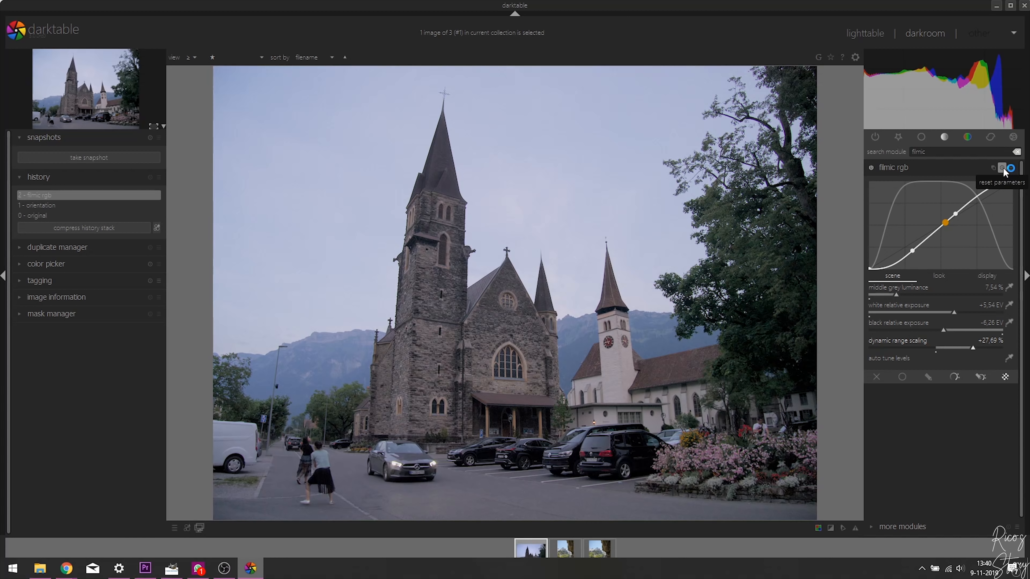
# - Reset filmic rgb to its default parameters, switch the module off and collapse it
pyautogui.click(1003, 169)
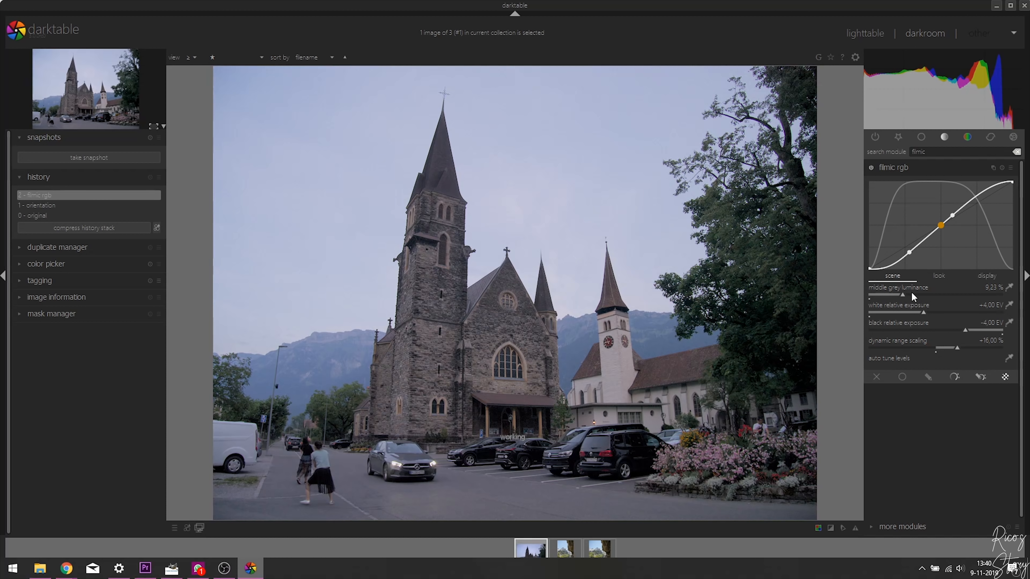
pyautogui.click(871, 167)
pyautogui.click(894, 165)
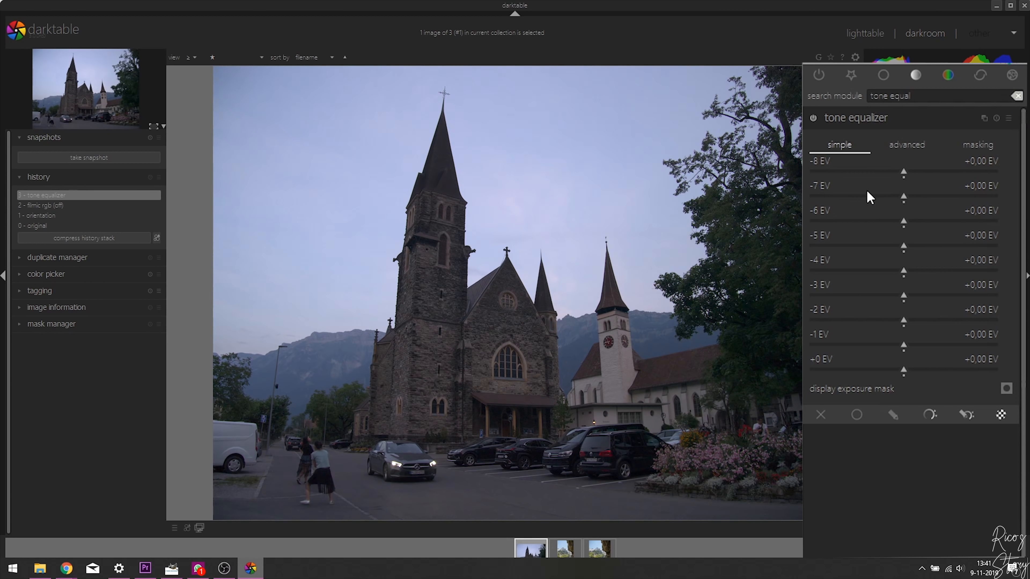
# - Look through the tone equalizer's advanced curve and masking settings, and return to the simple view
pyautogui.click(909, 144)
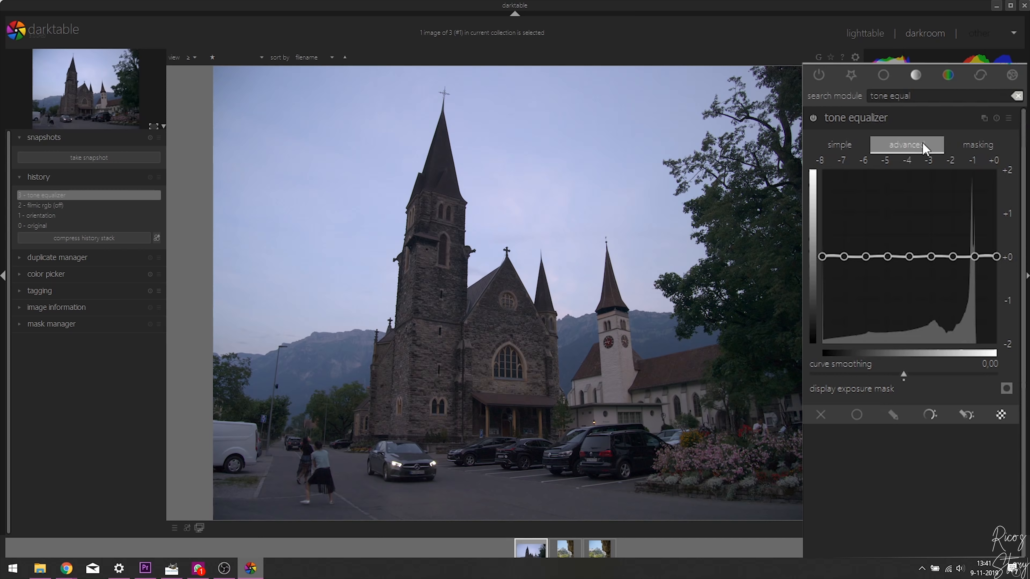
pyautogui.click(973, 145)
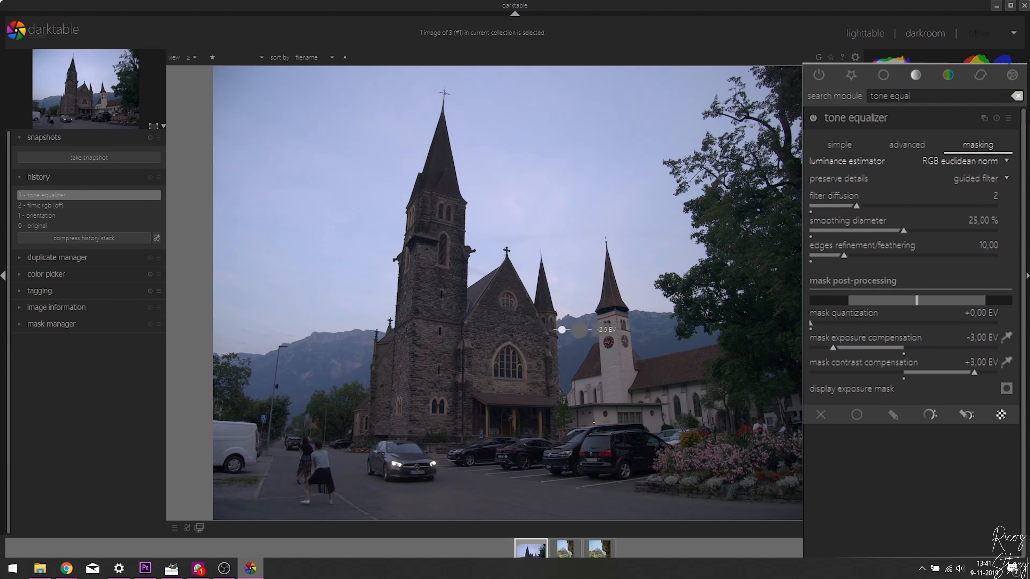
pyautogui.click(828, 145)
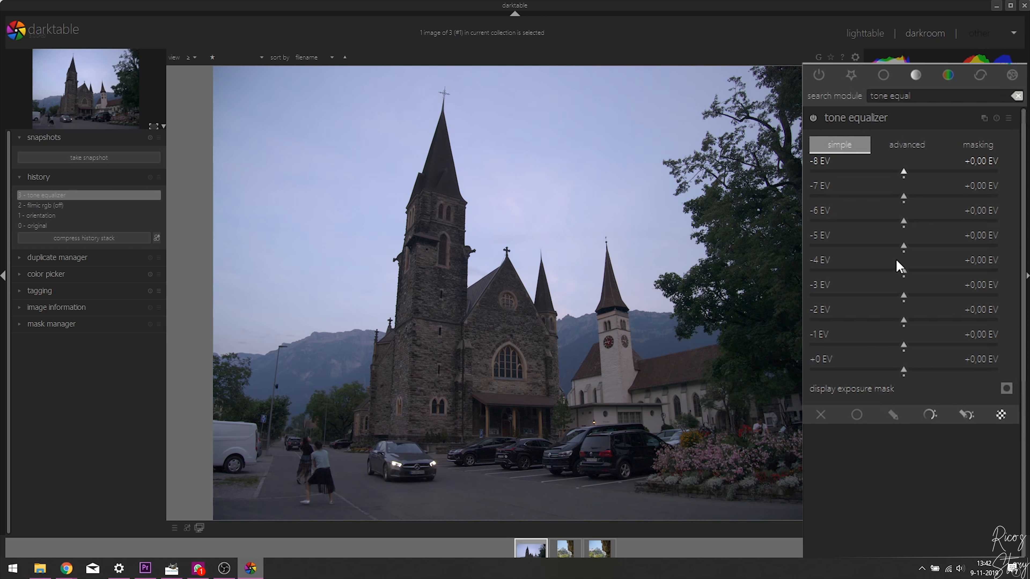
# - Try the tone equalizer's -4 EV and -5 EV bands at -0.96 and -1.09 EV, and raise them to +0.96 and +0.84 EV
pyautogui.moveTo(906, 269); pyautogui.dragTo(853, 271)
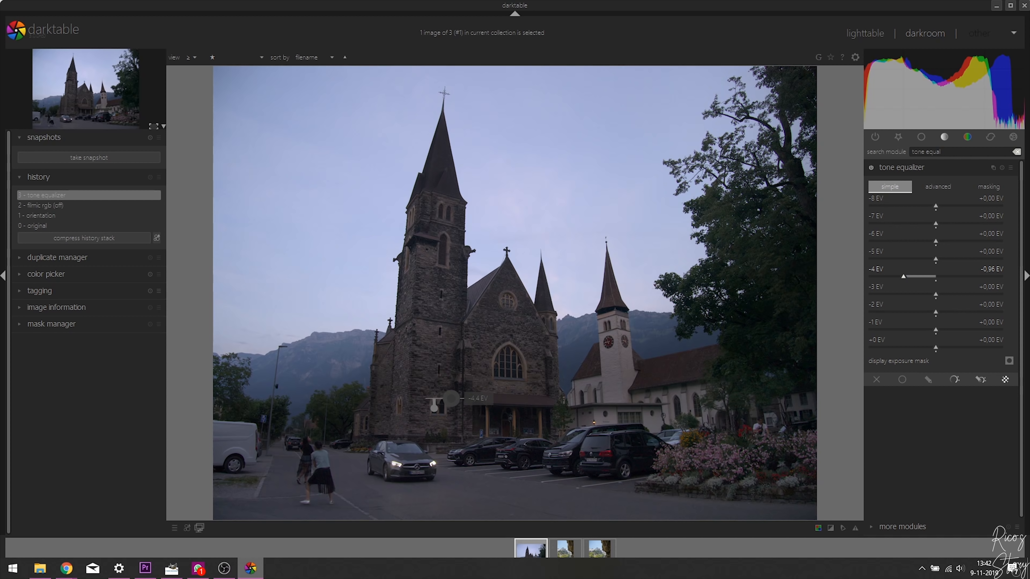
pyautogui.moveTo(904, 246); pyautogui.dragTo(853, 247)
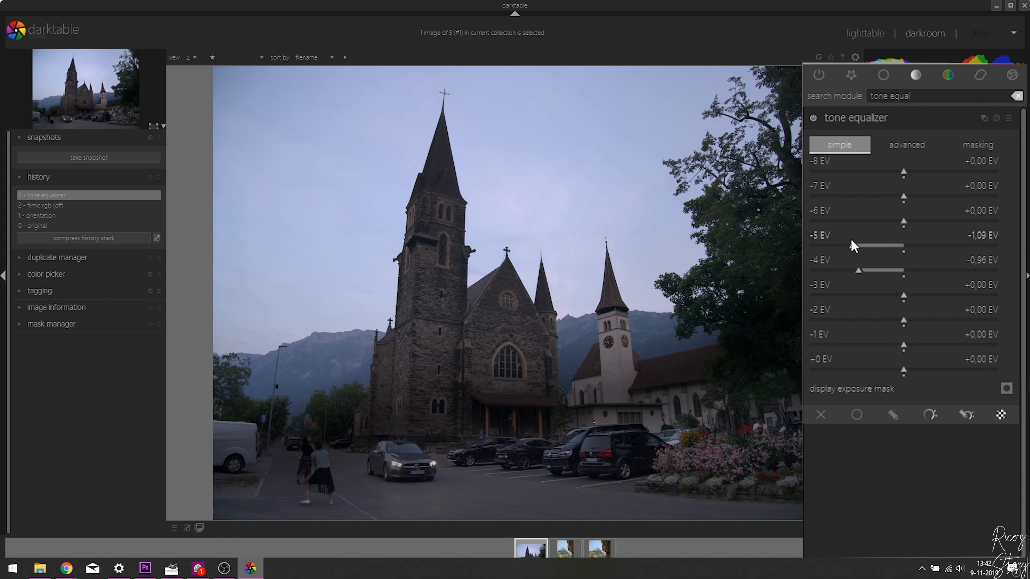
pyautogui.moveTo(857, 245); pyautogui.dragTo(942, 245)
pyautogui.moveTo(865, 271); pyautogui.dragTo(949, 273)
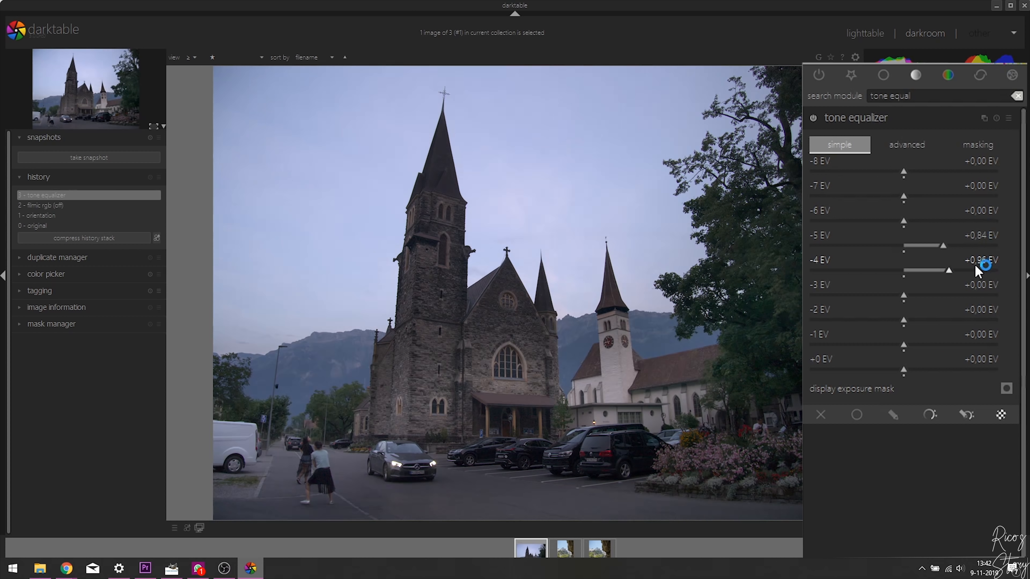
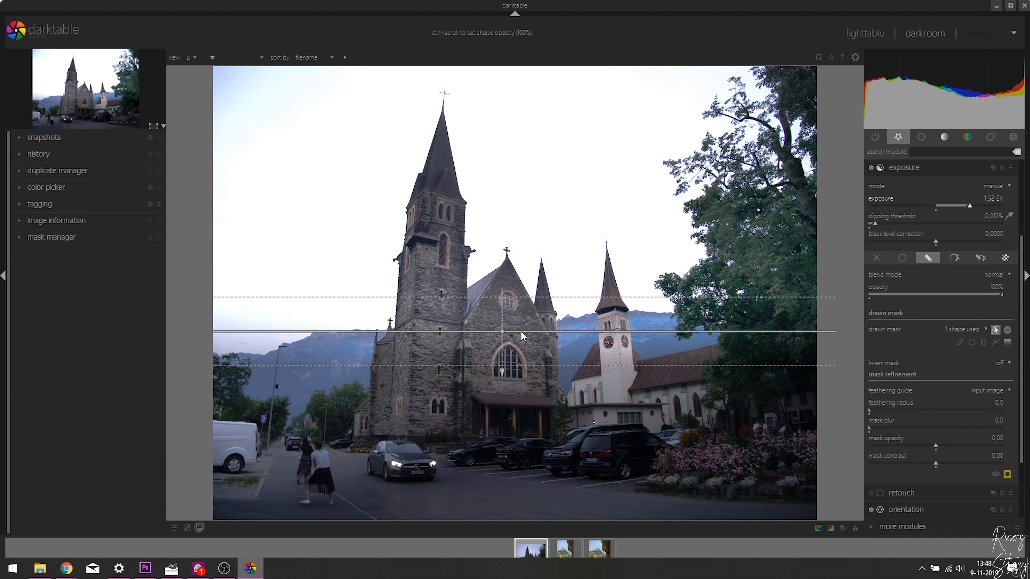
# - Adjust the transition width of the exposure module's horizontal gradient mask
pyautogui.scroll(-2, 523, 335)
pyautogui.scroll(-1, 523, 335)
pyautogui.scroll(6, 522, 333)
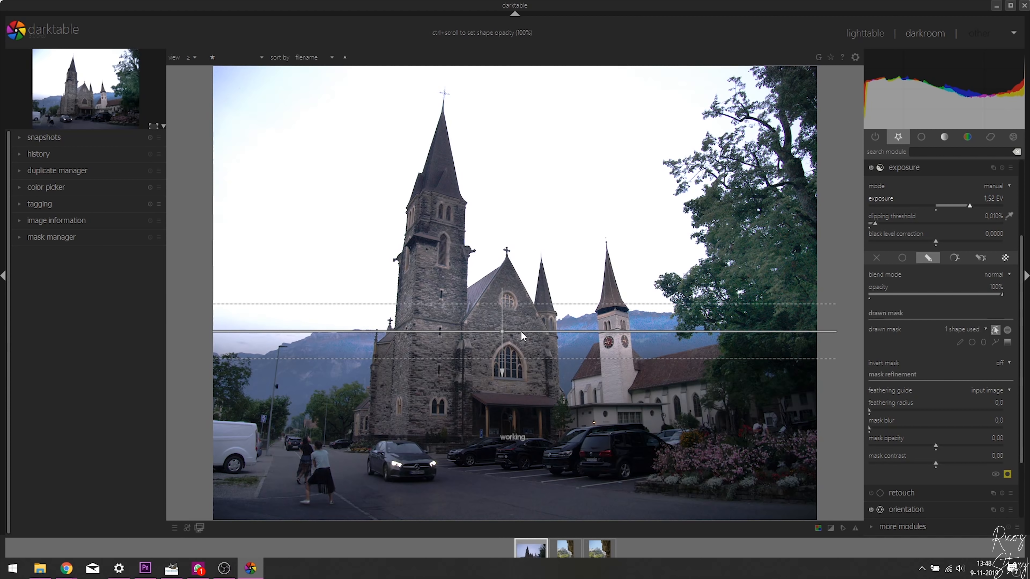
pyautogui.scroll(2, 521, 332)
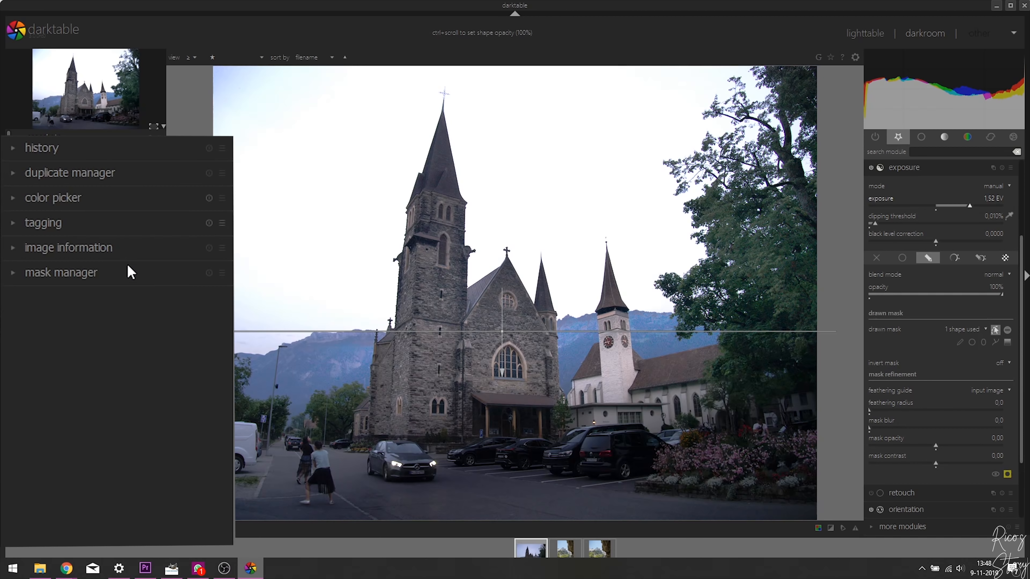
# - Look at the photo's image information, including camera, lens and exposure data, and collapse it
pyautogui.click(61, 221)
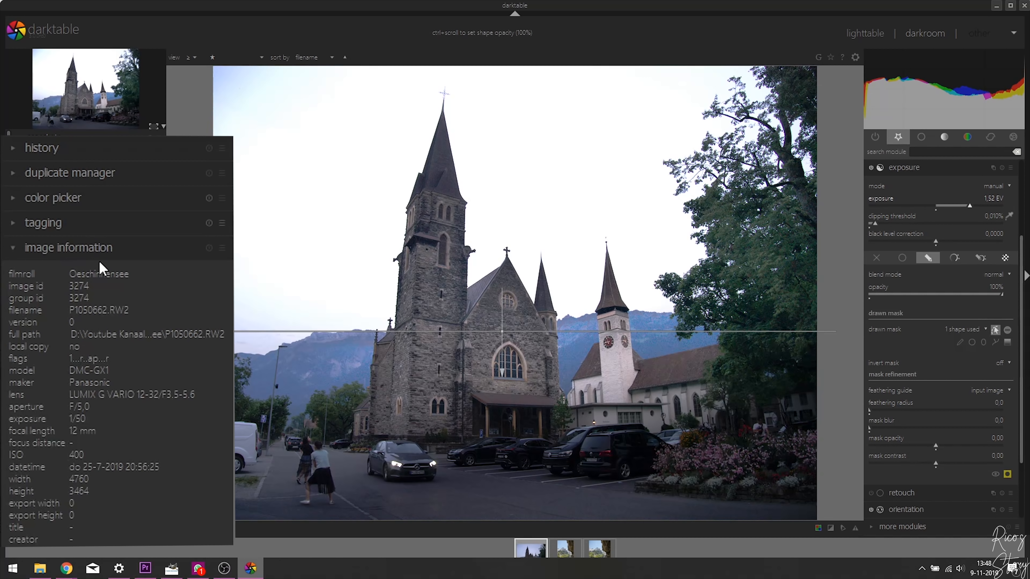
pyautogui.click(113, 249)
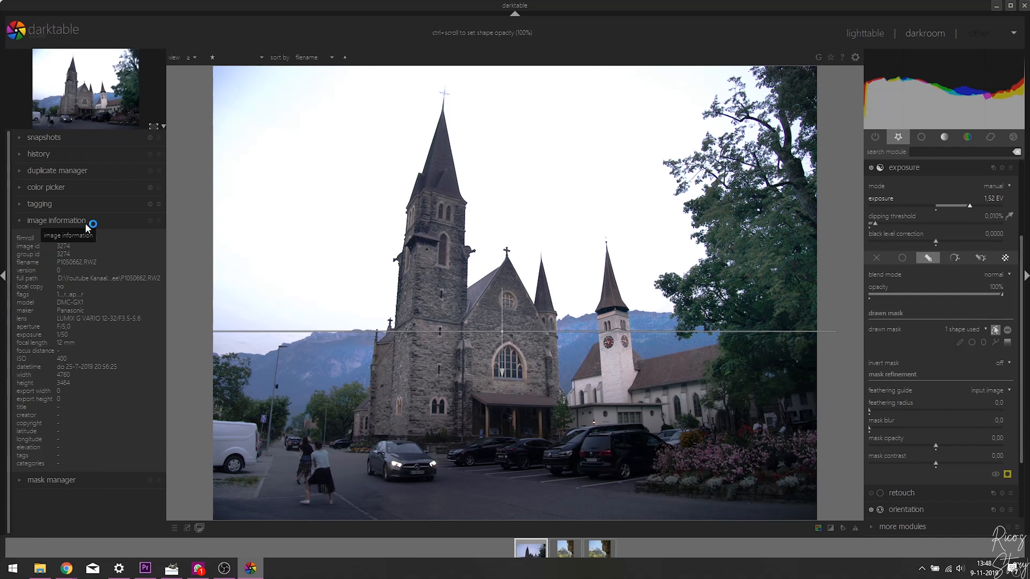
# - Find the split toning module by searching for "split", enable it and expand its settings
pyautogui.click(955, 153)
pyautogui.write('split')
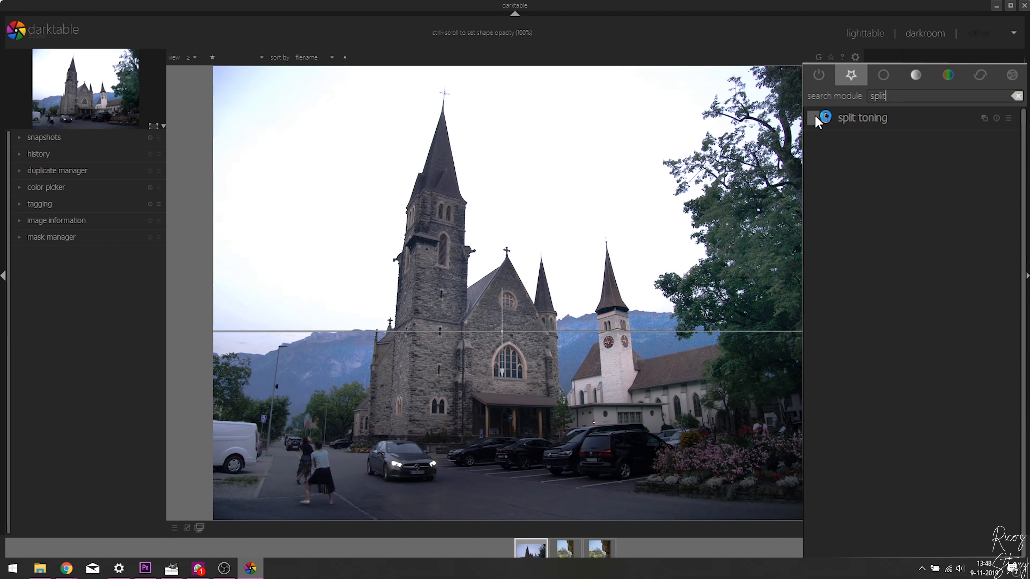
pyautogui.click(815, 118)
pyautogui.click(908, 126)
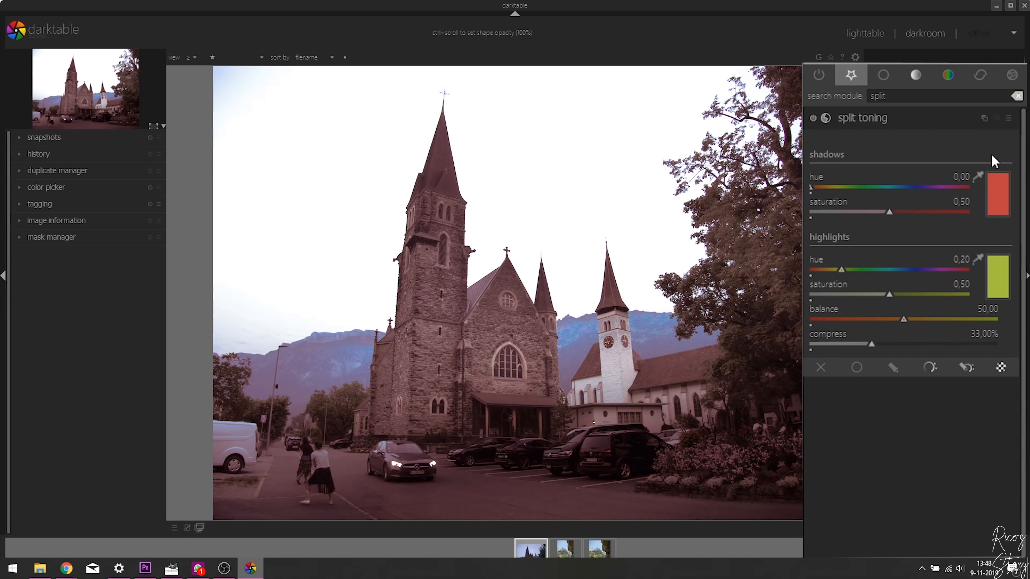
# - Sample the split toning shadow colour from the mountains, the white church's roof, the parked black car and the tree in turn
pyautogui.click(979, 176)
pyautogui.click(574, 334)
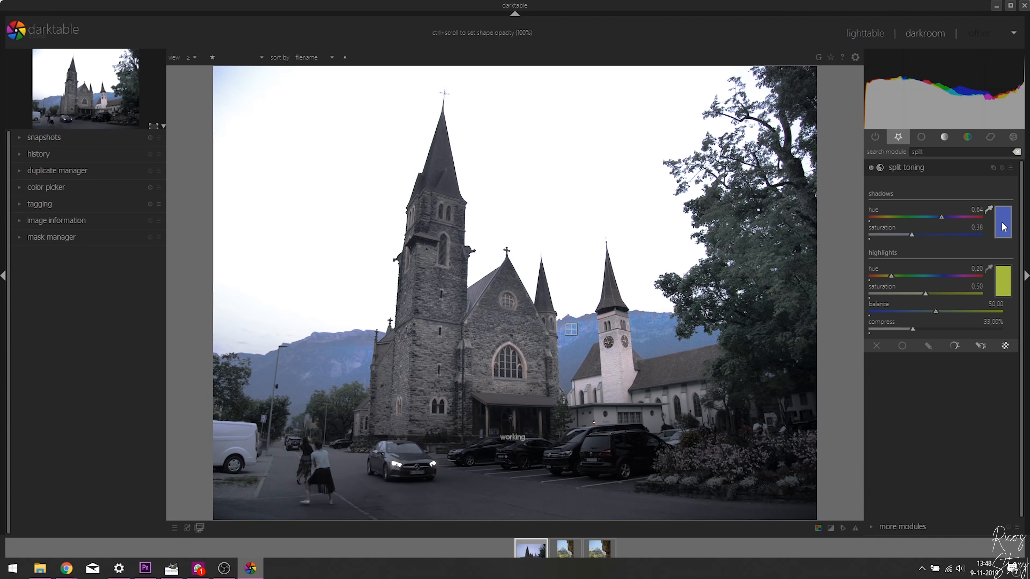
pyautogui.click(660, 366)
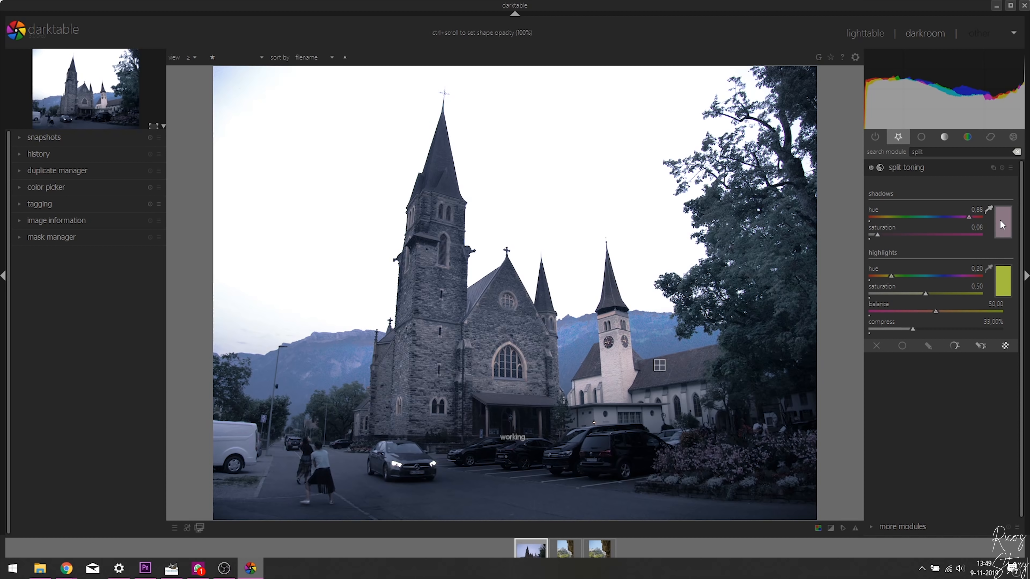
pyautogui.click(616, 451)
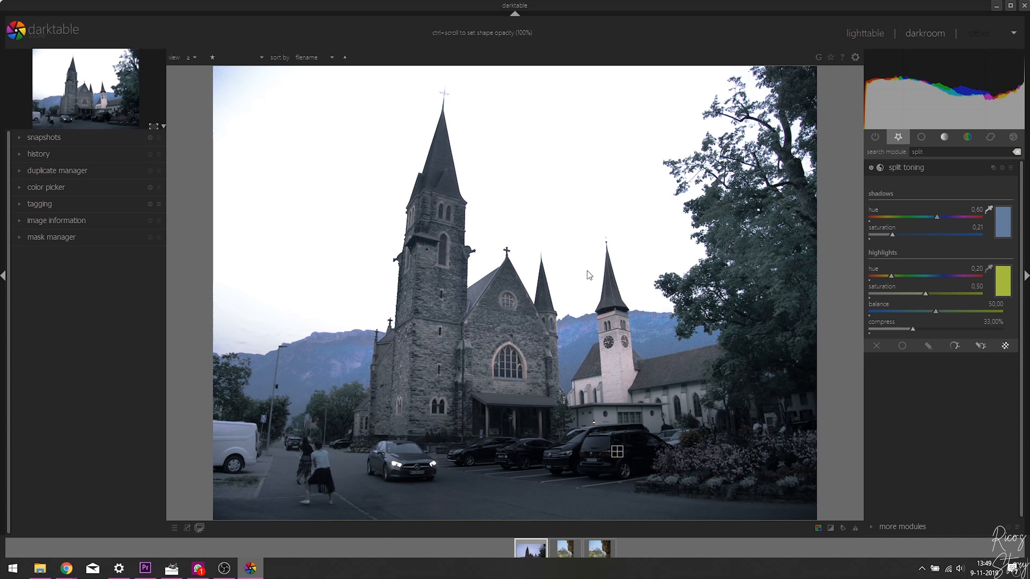
pyautogui.click(730, 232)
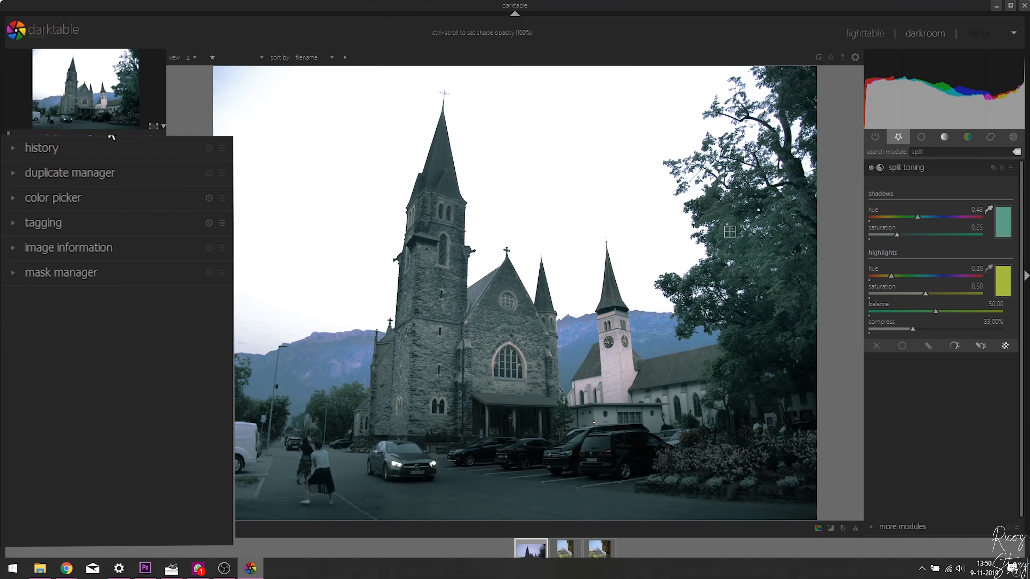
# - Roll the edit history back to the orientation step and collapse the split toning module
pyautogui.click(42, 150)
pyautogui.click(43, 267)
pyautogui.click(909, 167)
# - Search the modules for "basic adjust" and expand the basic adjustments module
pyautogui.moveTo(889, 96); pyautogui.dragTo(811, 82)
pyautogui.write('basic adjust')
pyautogui.click(842, 119)
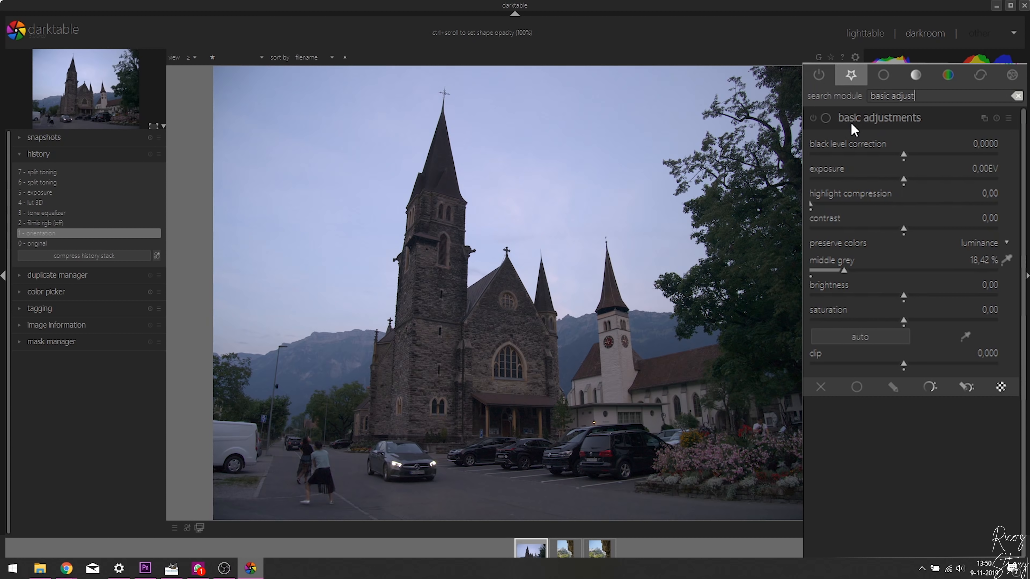
# - Enable basic adjustments and set exposure to 0.08 EV, highlight compression to 98.41 and contrast to 0.21
pyautogui.click(813, 118)
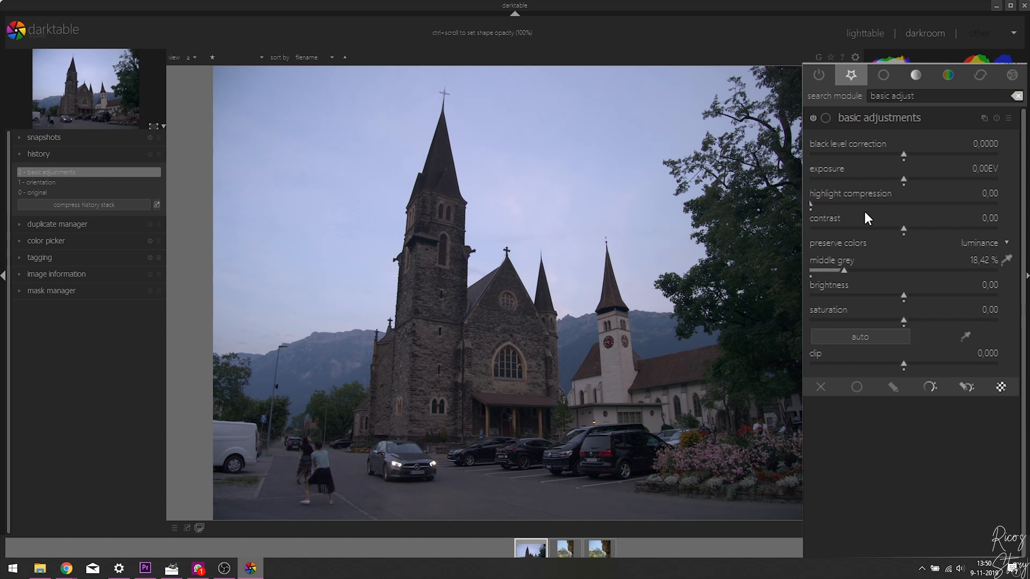
pyautogui.moveTo(908, 178)
pyautogui.mouseDown()
pyautogui.moveTo(924, 181)
pyautogui.moveTo(869, 176)
pyautogui.moveTo(905, 181)
pyautogui.mouseUp()
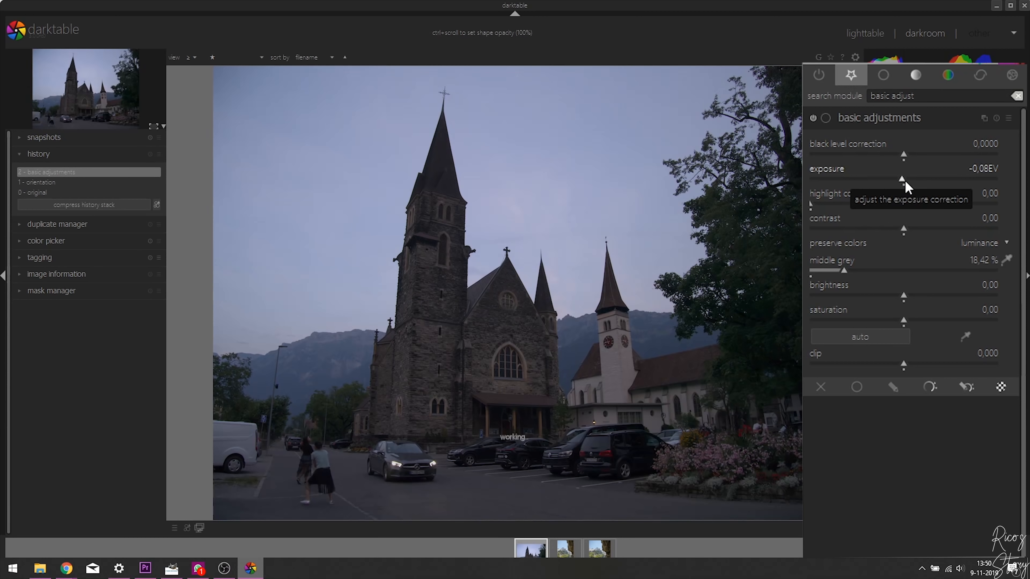
pyautogui.moveTo(827, 203)
pyautogui.mouseDown()
pyautogui.moveTo(1014, 207)
pyautogui.moveTo(997, 205)
pyautogui.mouseUp()
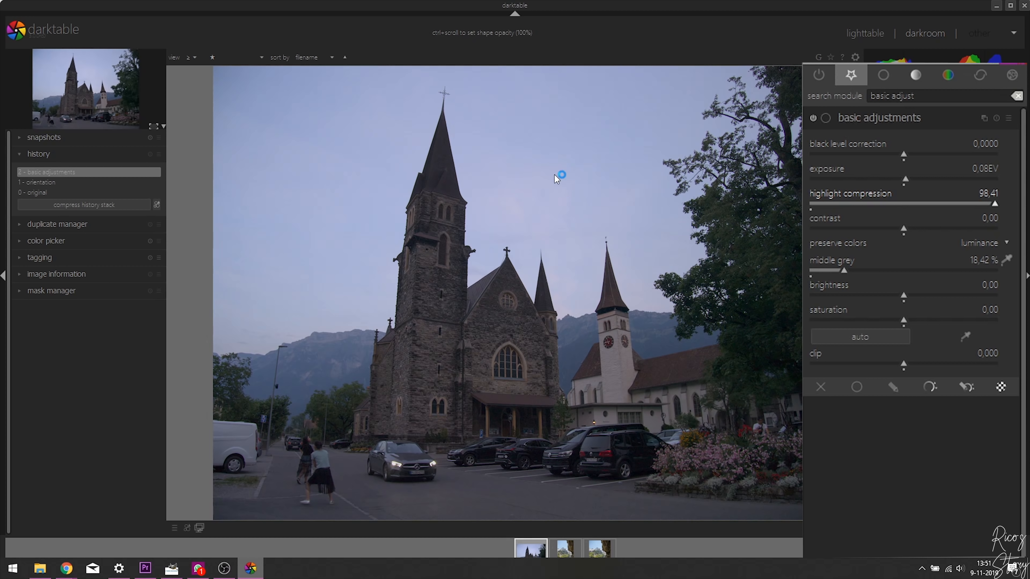
pyautogui.moveTo(904, 227)
pyautogui.mouseDown()
pyautogui.moveTo(925, 231)
pyautogui.moveTo(863, 232)
pyautogui.moveTo(924, 230)
pyautogui.mouseUp()
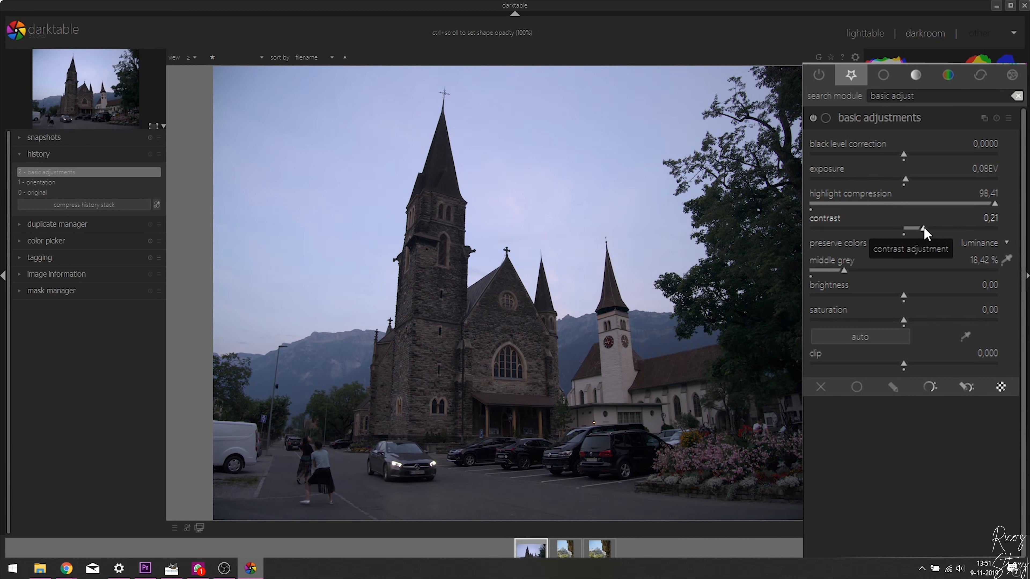
# - Set middle grey to 71.73 %, brightness to 0.18 and saturation to -0.75 in the basic adjustments
pyautogui.moveTo(845, 269); pyautogui.dragTo(945, 265)
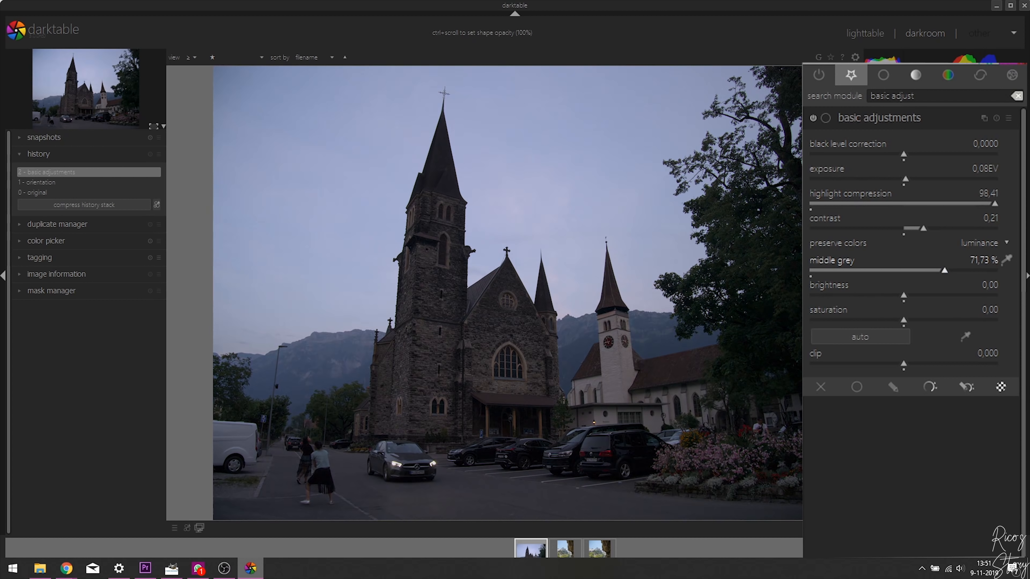
pyautogui.moveTo(906, 296)
pyautogui.mouseDown()
pyautogui.moveTo(924, 294)
pyautogui.moveTo(877, 294)
pyautogui.moveTo(921, 295)
pyautogui.mouseUp()
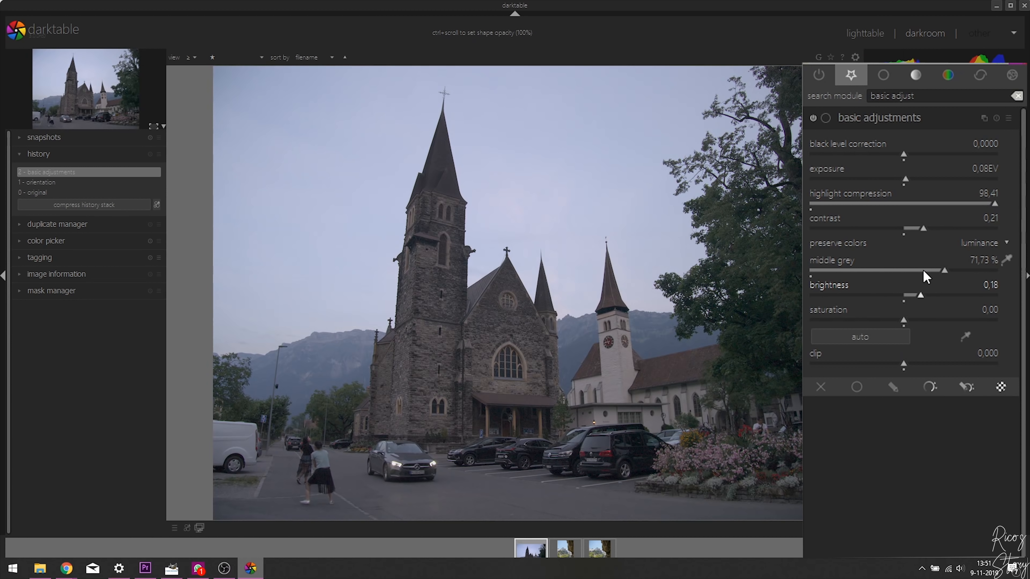
pyautogui.moveTo(902, 319); pyautogui.dragTo(933, 323)
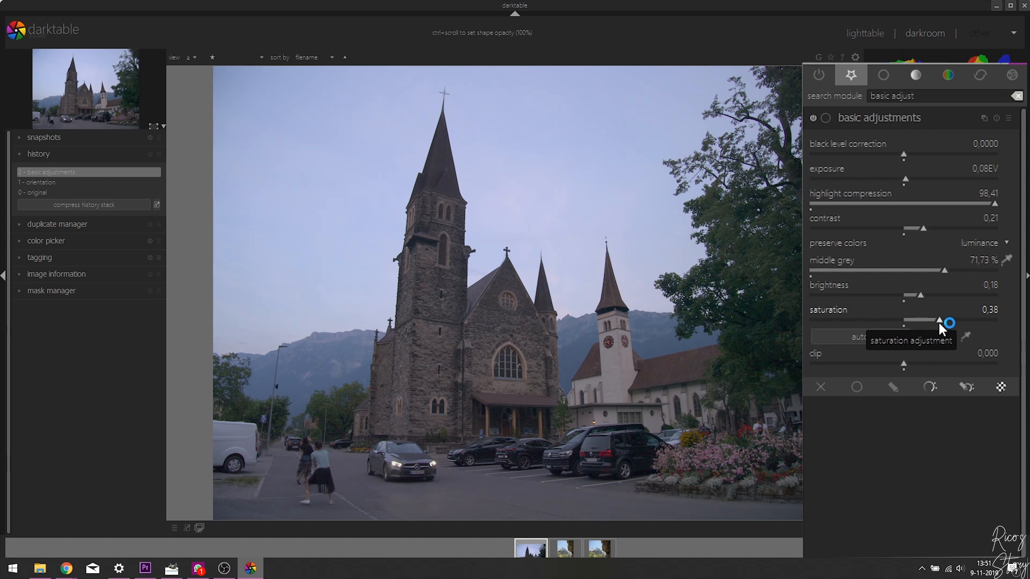
pyautogui.moveTo(940, 323); pyautogui.dragTo(833, 327)
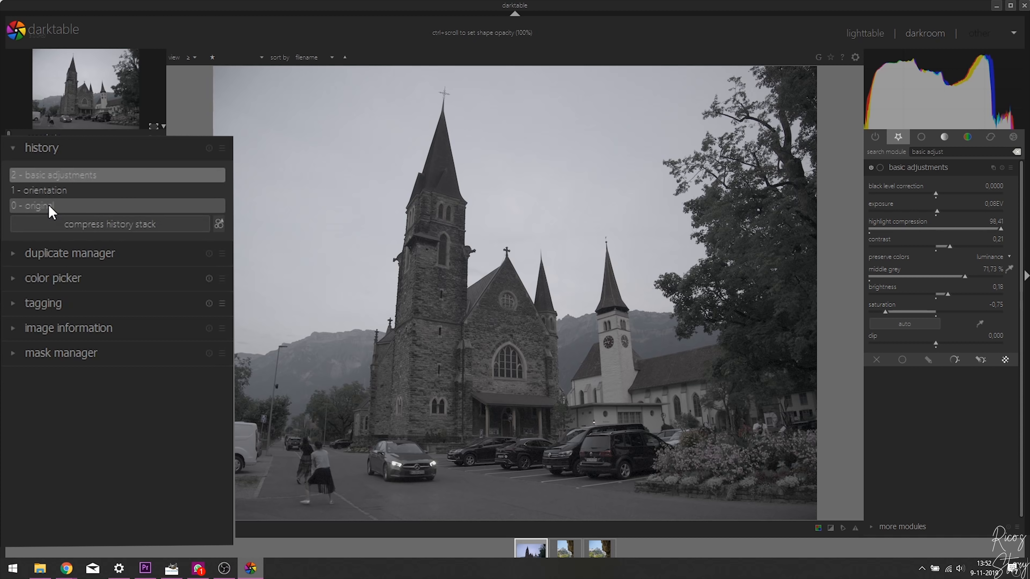
# - Roll the edit history back to the gamma step, and enable the chromatic aberrations module found by searching for "chroma"
pyautogui.click(51, 207)
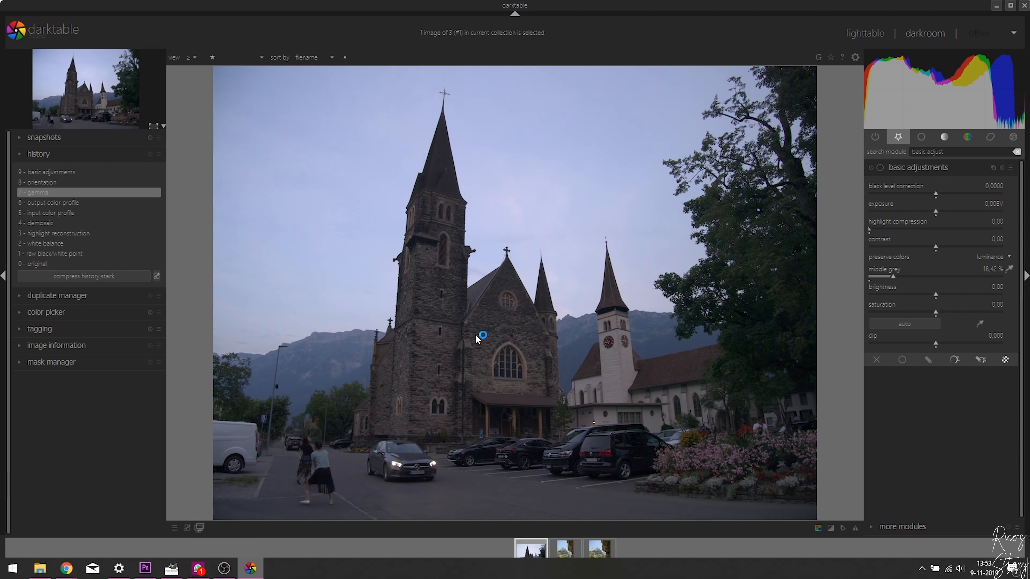
pyautogui.scroll(5, 480, 338)
pyautogui.scroll(1, 478, 339)
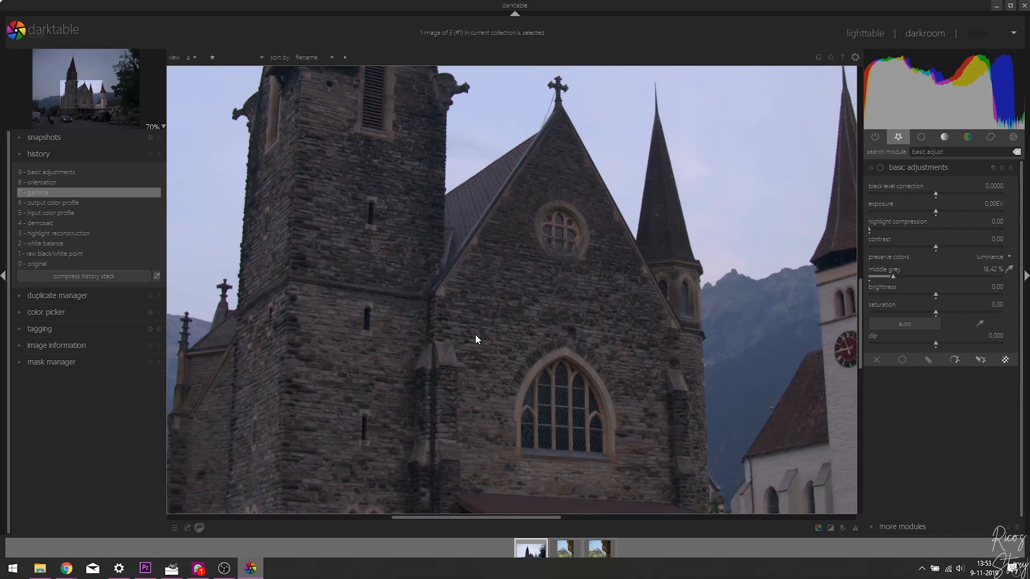
pyautogui.scroll(1, 478, 339)
pyautogui.moveTo(597, 345); pyautogui.dragTo(533, 409)
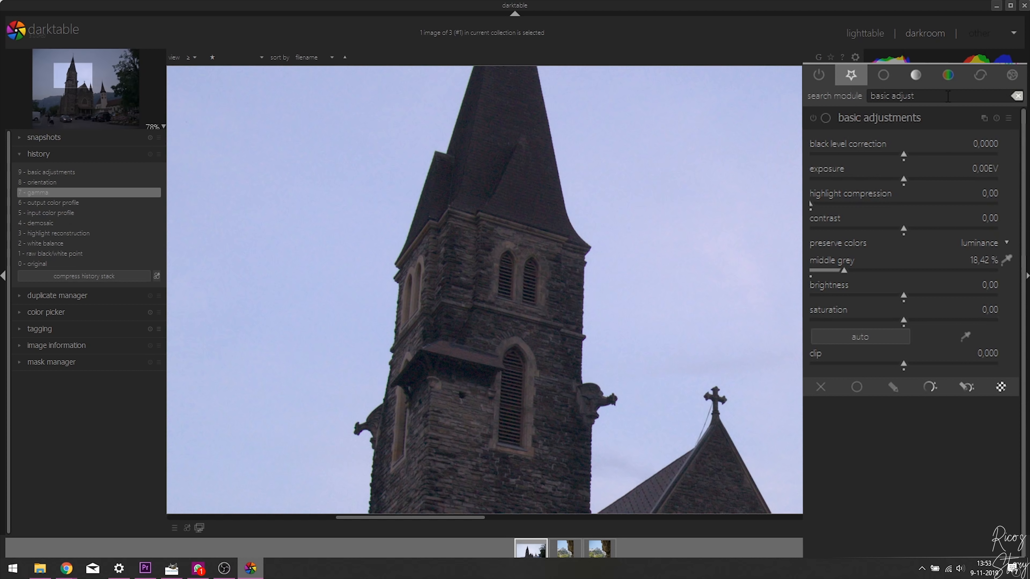
pyautogui.write('chroma')
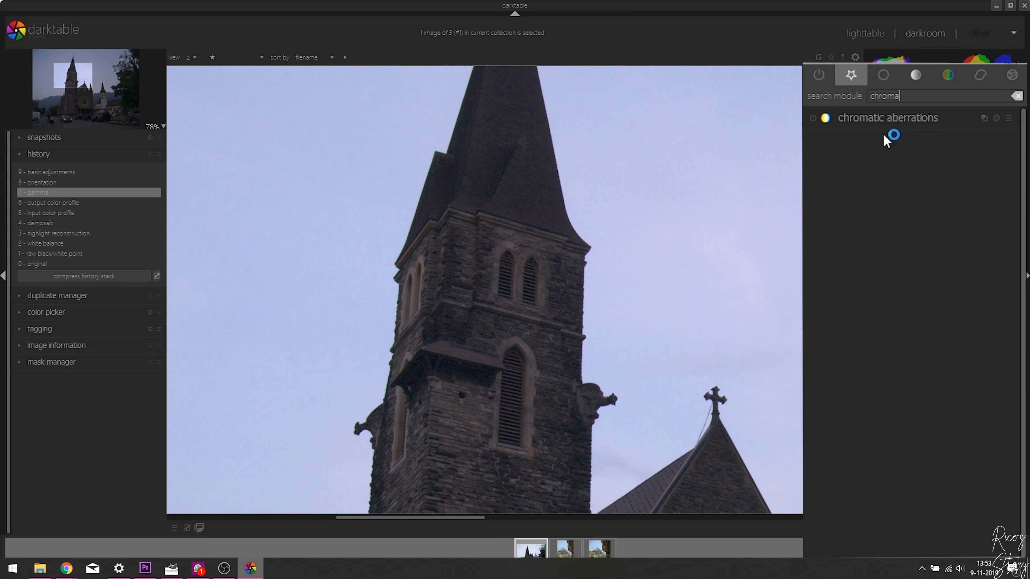
pyautogui.click(838, 126)
pyautogui.click(813, 118)
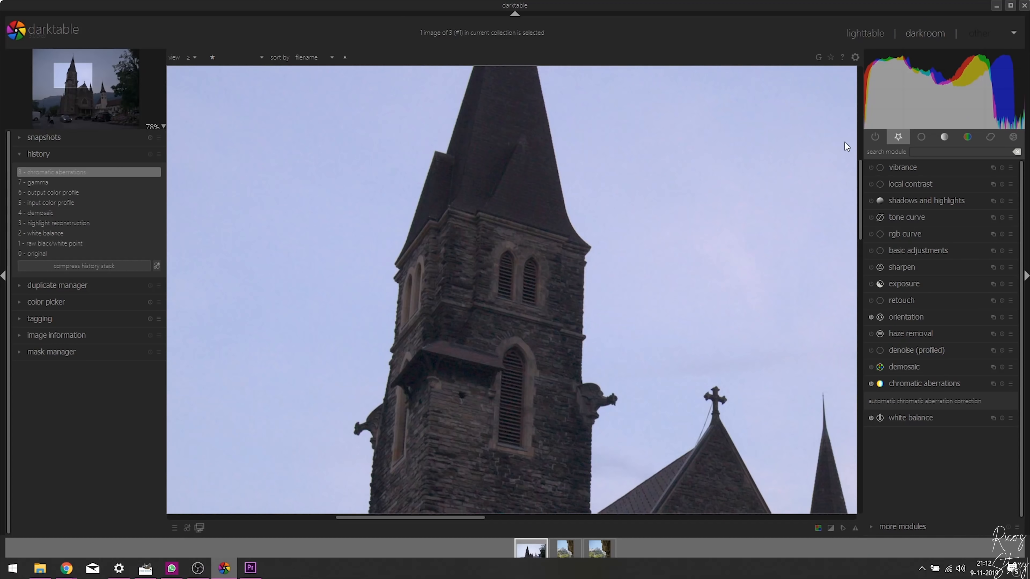
# - Search the modules for "rgb levels", expand the rgb levels module and enable it
pyautogui.write('rgb levels')
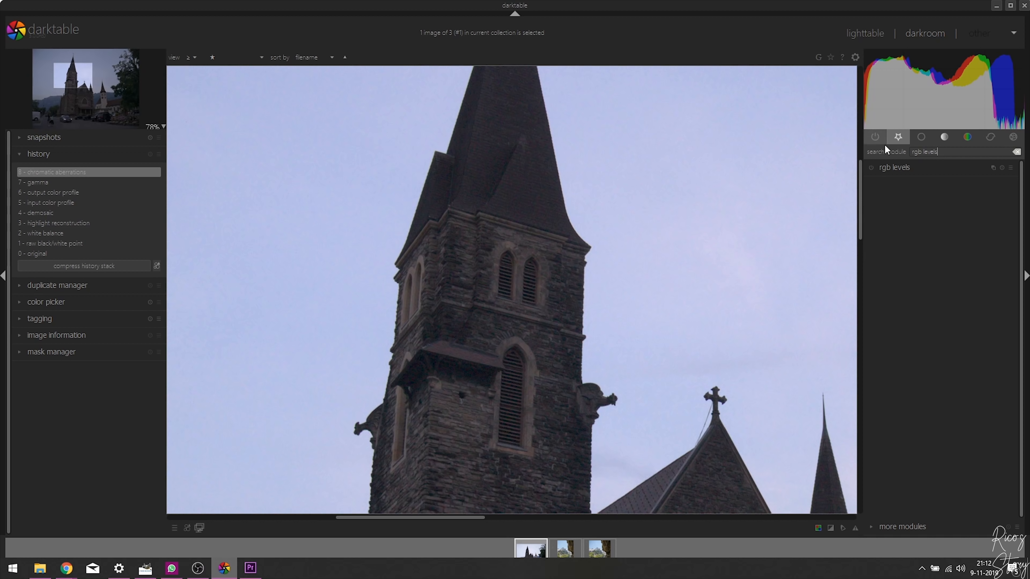
pyautogui.click(903, 167)
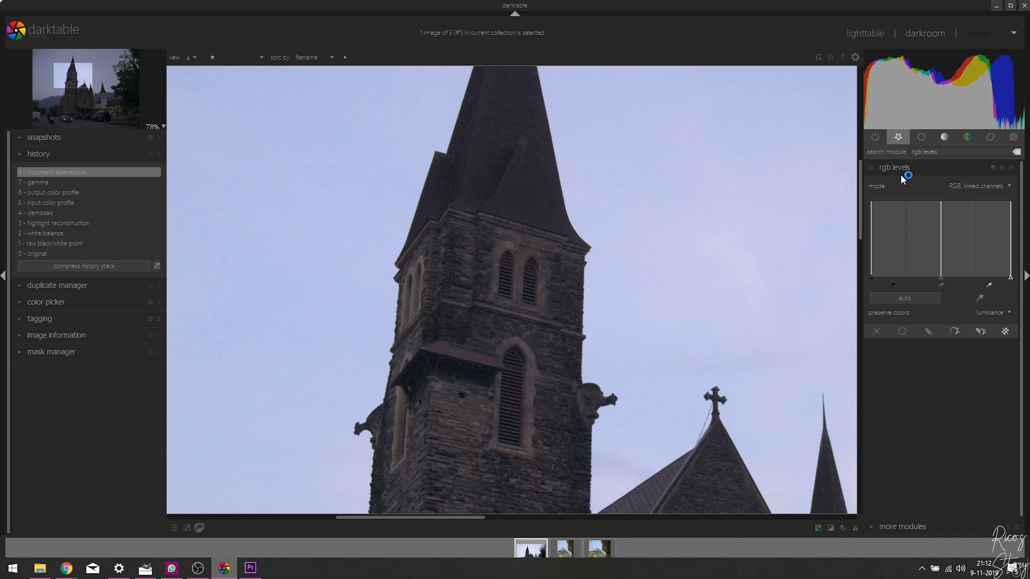
pyautogui.click(872, 169)
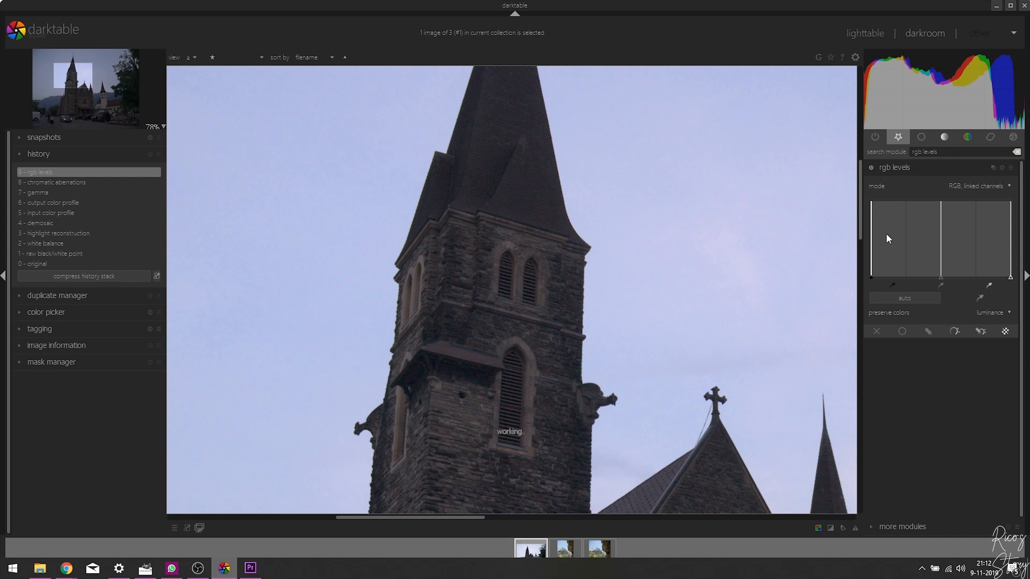
# - Try shifting the black, mid-grey and white points of the rgb levels histogram with linked channels
pyautogui.moveTo(871, 276)
pyautogui.mouseDown()
pyautogui.moveTo(883, 275)
pyautogui.moveTo(866, 274)
pyautogui.mouseUp()
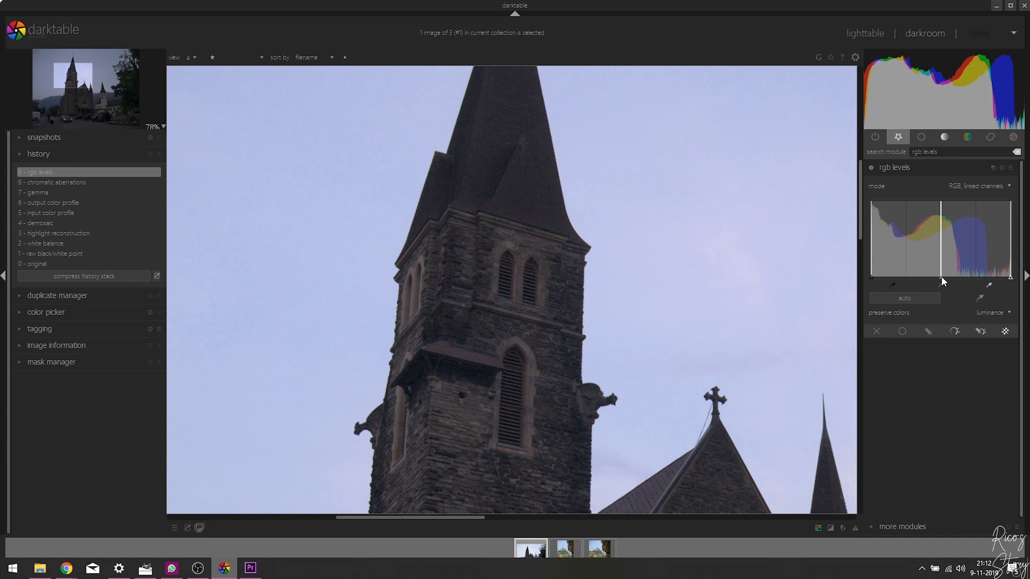
pyautogui.moveTo(939, 279); pyautogui.dragTo(926, 278)
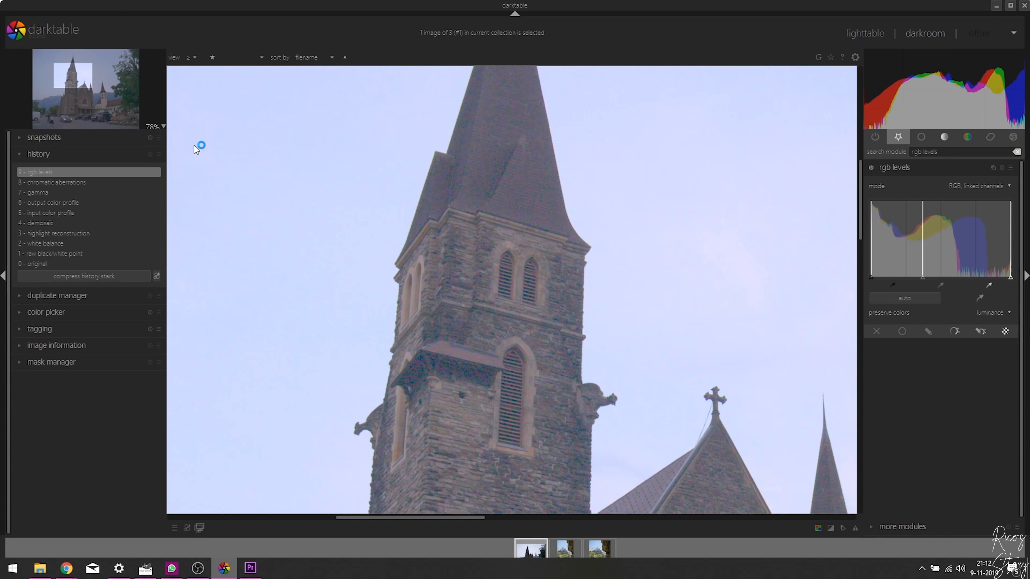
pyautogui.click(163, 126)
pyautogui.click(168, 144)
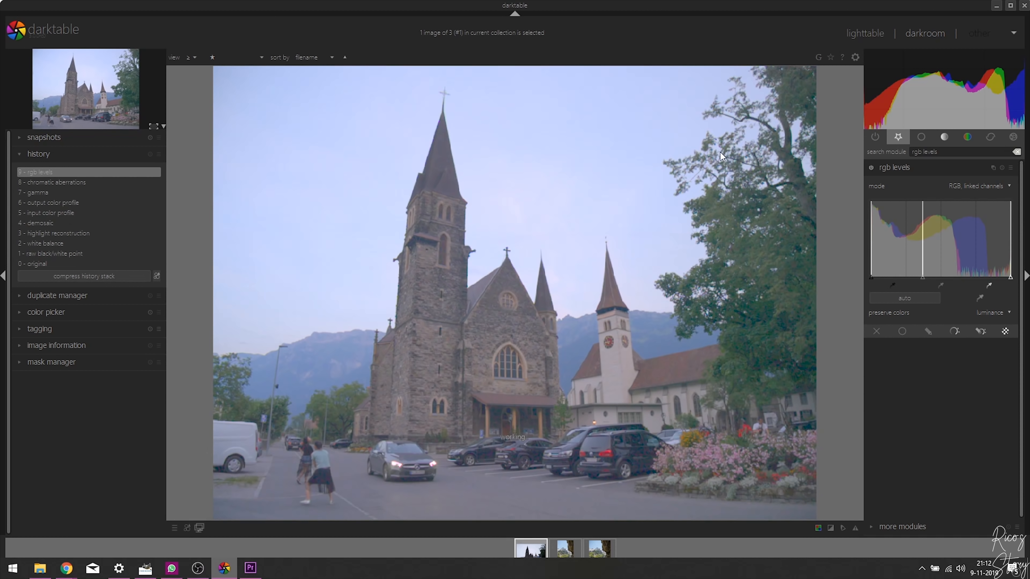
pyautogui.moveTo(886, 271); pyautogui.dragTo(915, 270)
pyautogui.moveTo(1009, 271)
pyautogui.mouseDown()
pyautogui.moveTo(958, 275)
pyautogui.moveTo(1021, 276)
pyautogui.mouseUp()
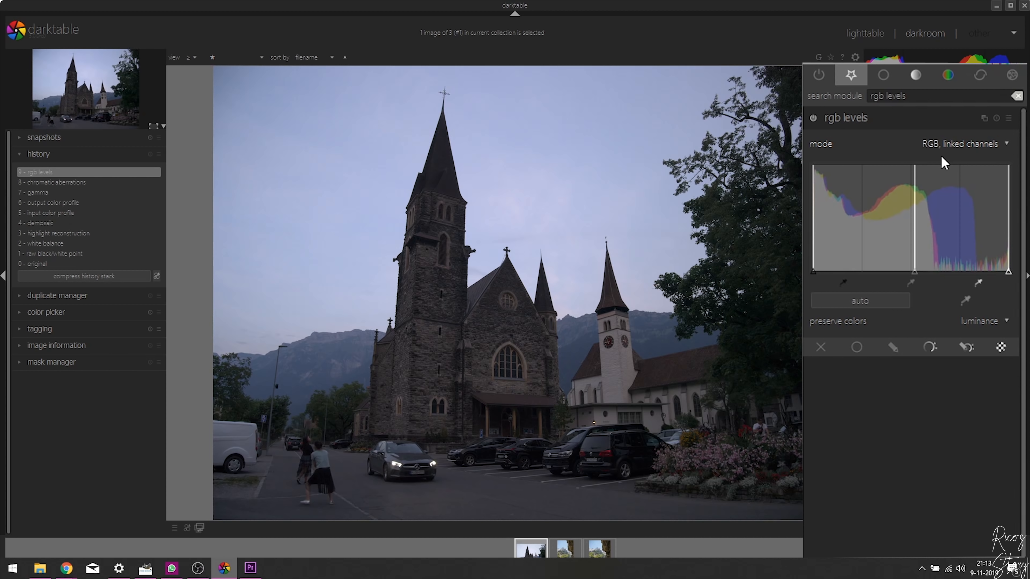
# - Try shifting the red and green mid-grey points in RGB, independent channels mode, and reset the rgb levels module
pyautogui.click(953, 152)
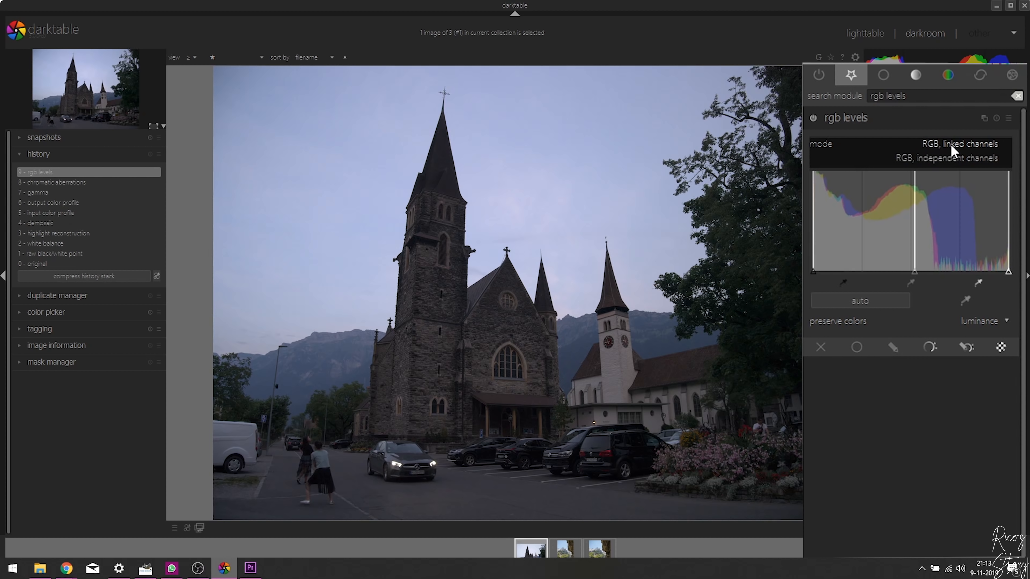
pyautogui.click(953, 157)
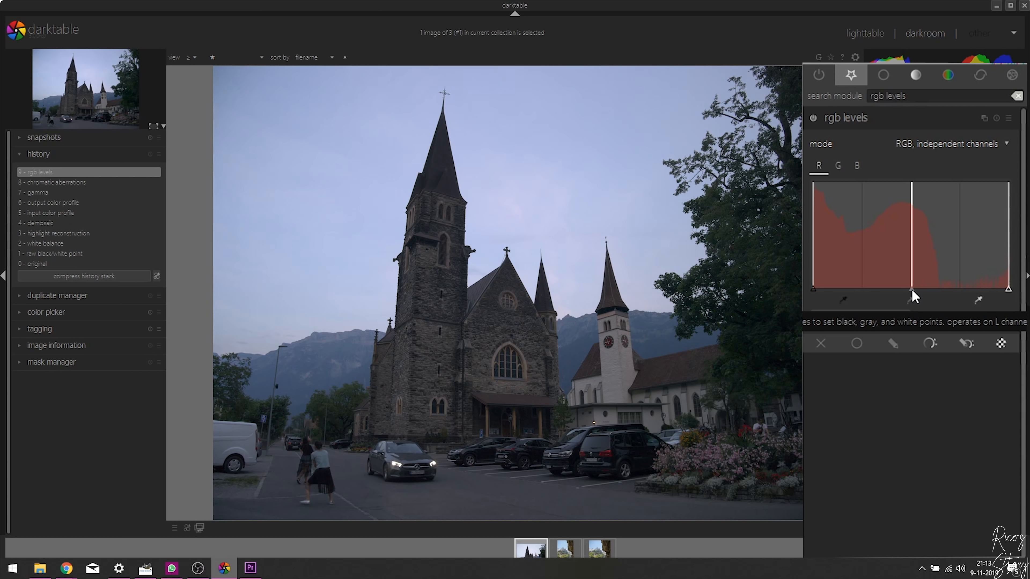
pyautogui.moveTo(912, 289); pyautogui.dragTo(904, 289)
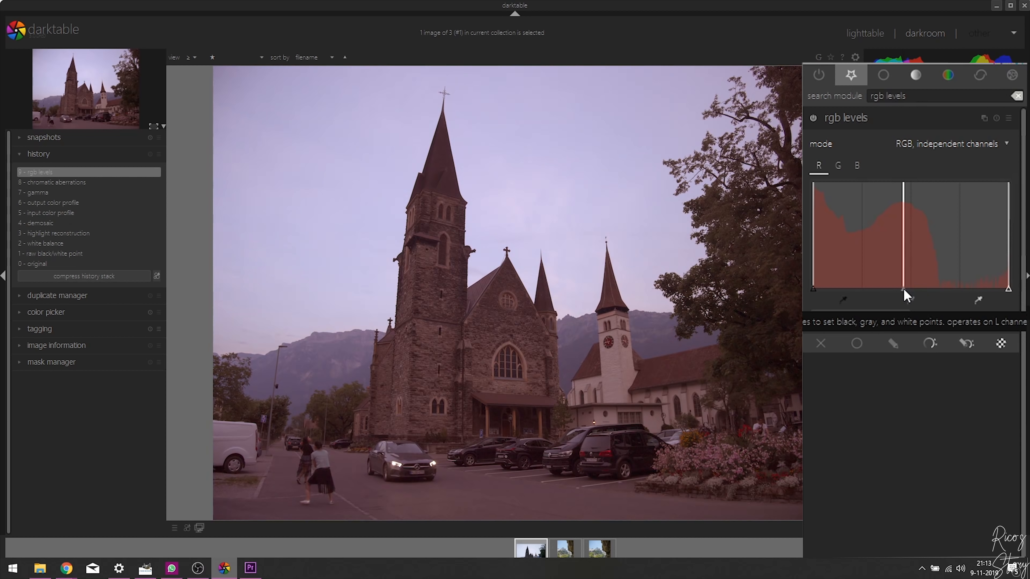
pyautogui.moveTo(903, 288); pyautogui.dragTo(916, 285)
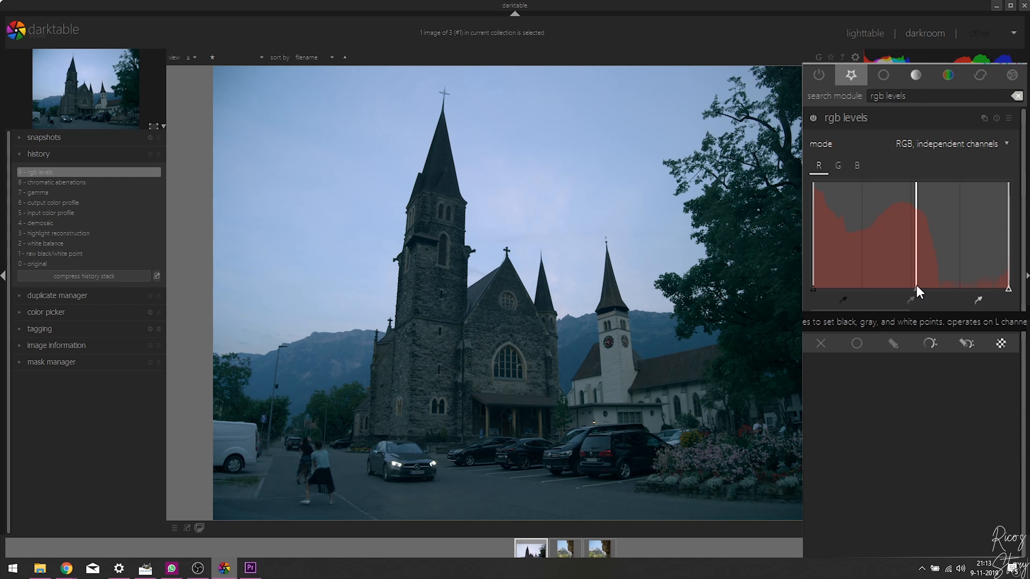
pyautogui.click(838, 166)
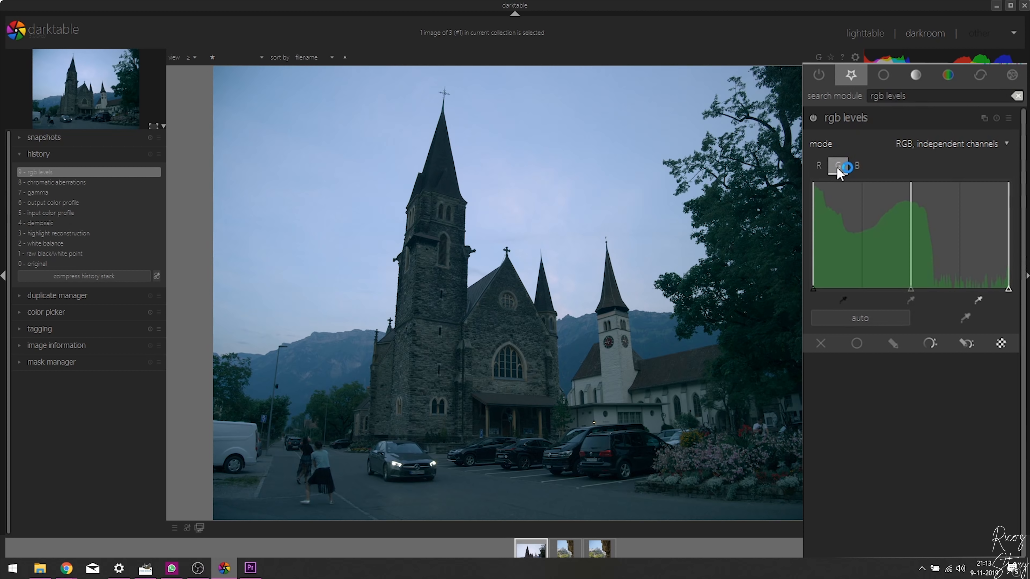
pyautogui.moveTo(911, 290)
pyautogui.mouseDown()
pyautogui.moveTo(921, 289)
pyautogui.moveTo(900, 286)
pyautogui.mouseUp()
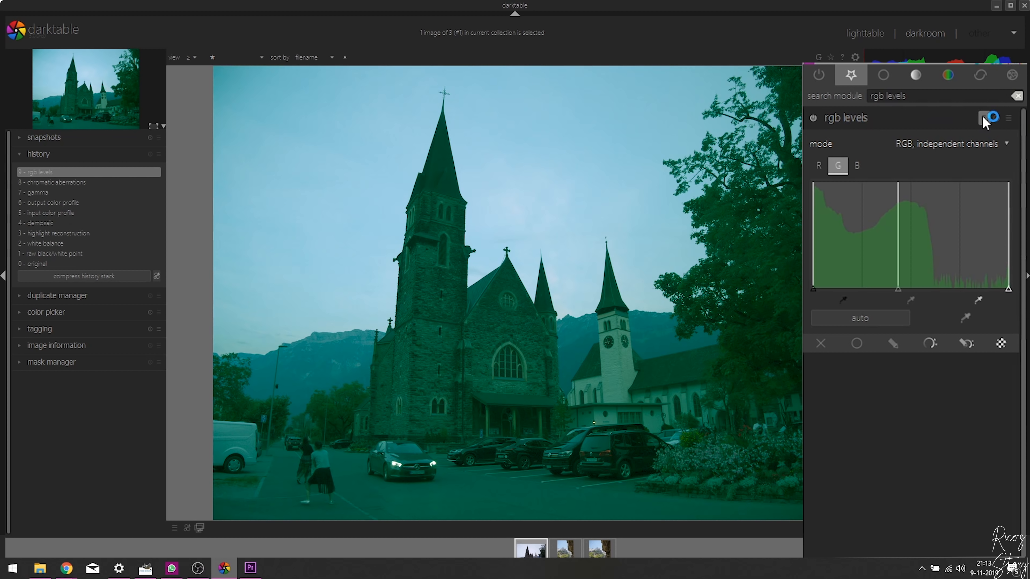
pyautogui.click(997, 117)
# - Search the modules for "rgb curve", expand the rgb curve module and enable it
pyautogui.moveTo(937, 95); pyautogui.dragTo(844, 99)
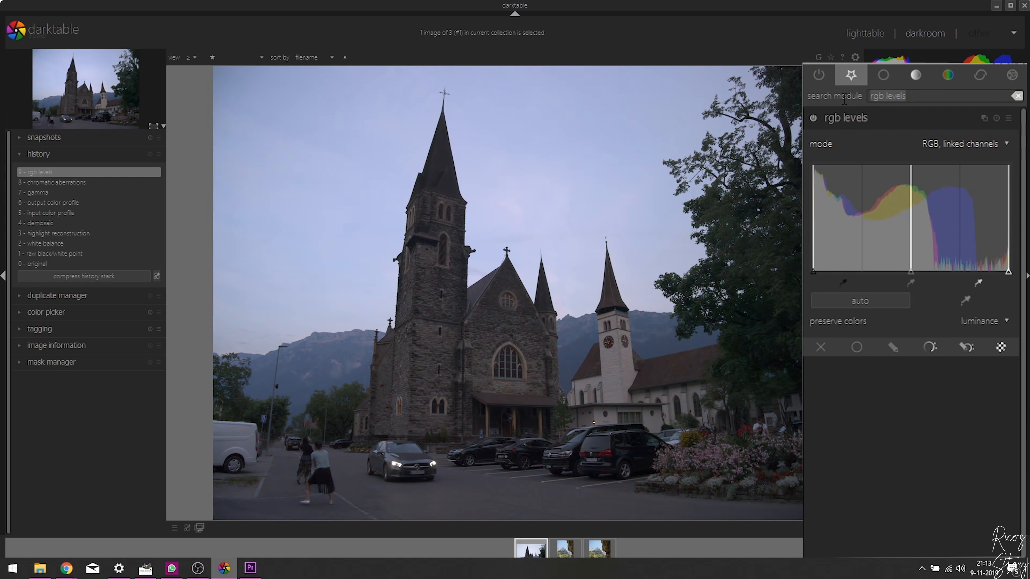
pyautogui.write('rgb curve')
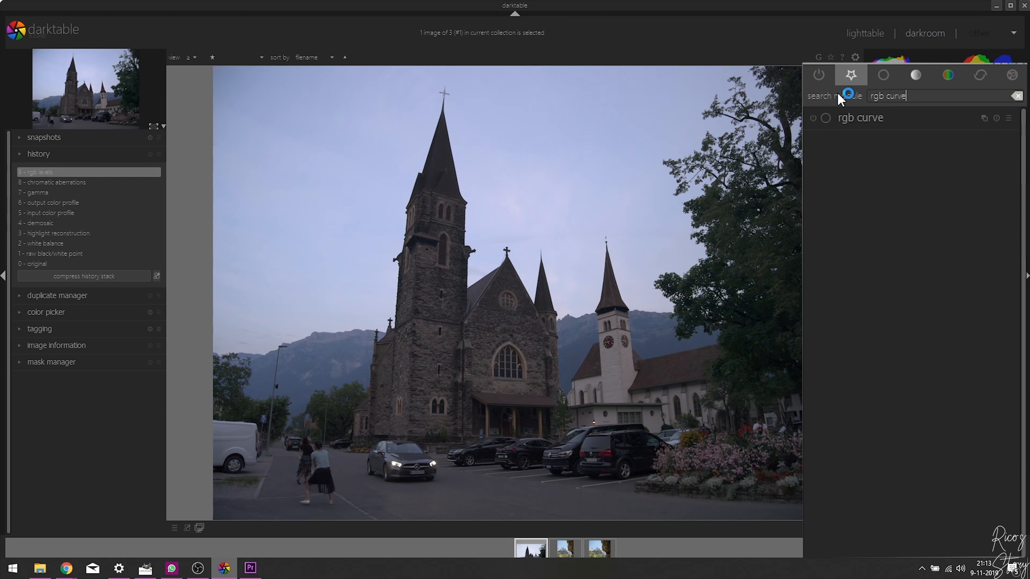
pyautogui.click(863, 122)
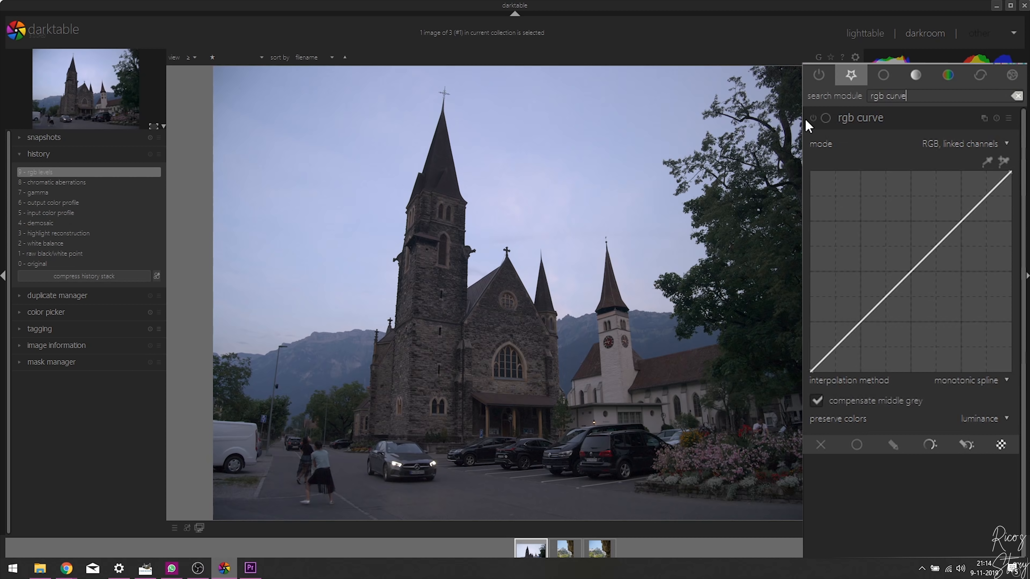
pyautogui.click(813, 117)
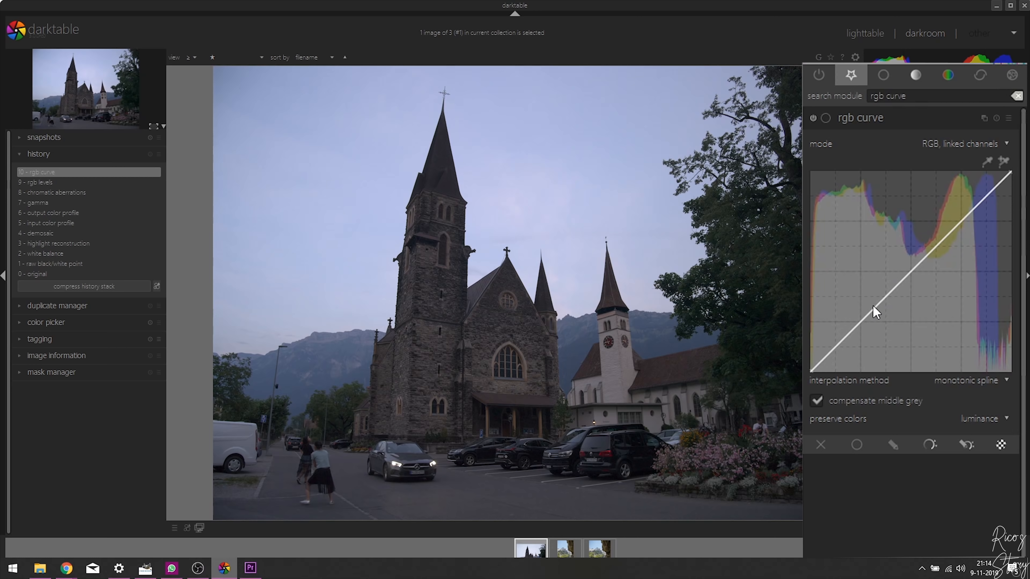
# - Try lowering the middle of the linked-channels curve and reset the rgb curve module
pyautogui.moveTo(913, 272)
pyautogui.mouseDown()
pyautogui.moveTo(904, 263)
pyautogui.moveTo(918, 282)
pyautogui.mouseUp()
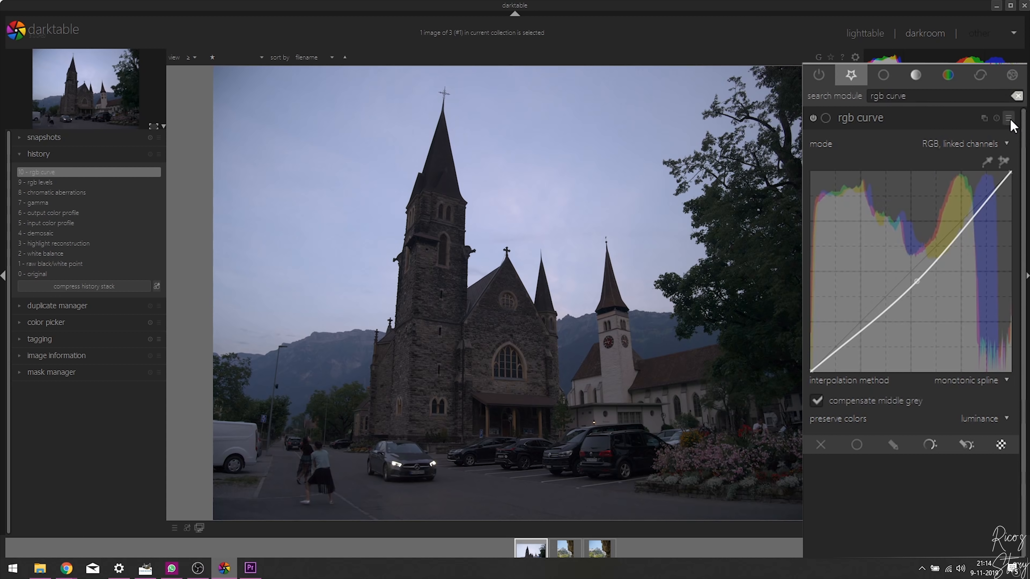
pyautogui.click(997, 118)
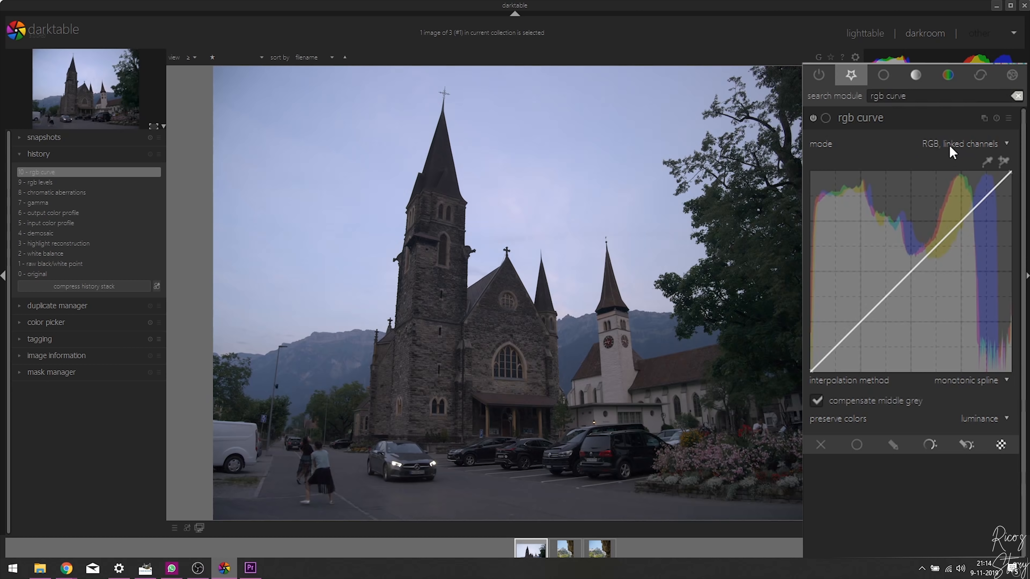
# - Set rgb curve to RGB, independent channels and reshape the blue curve with an inset black point, lowered white end and raised midtones
pyautogui.click(950, 146)
pyautogui.click(940, 159)
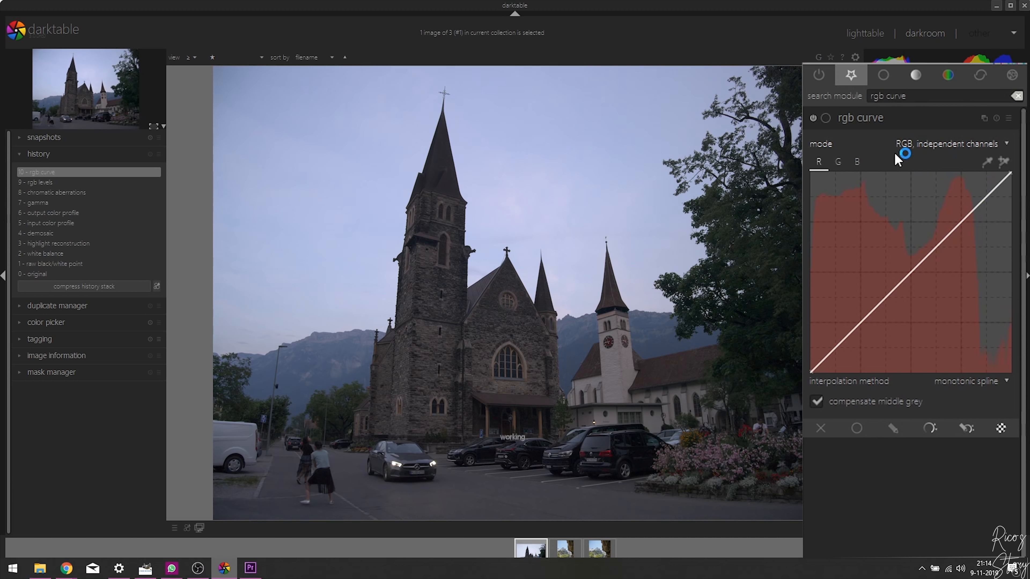
pyautogui.click(837, 162)
pyautogui.click(856, 161)
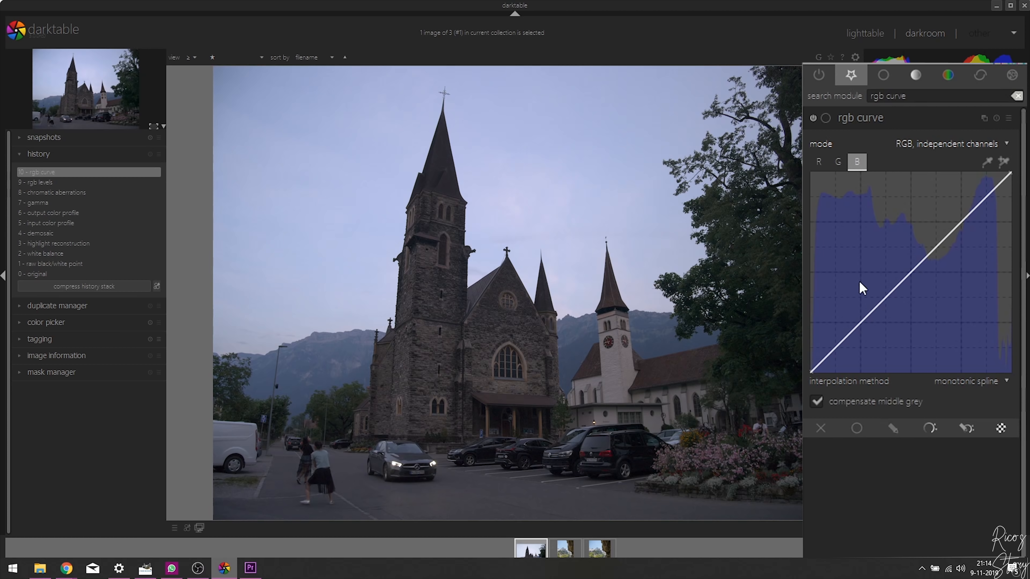
pyautogui.moveTo(812, 369); pyautogui.dragTo(837, 373)
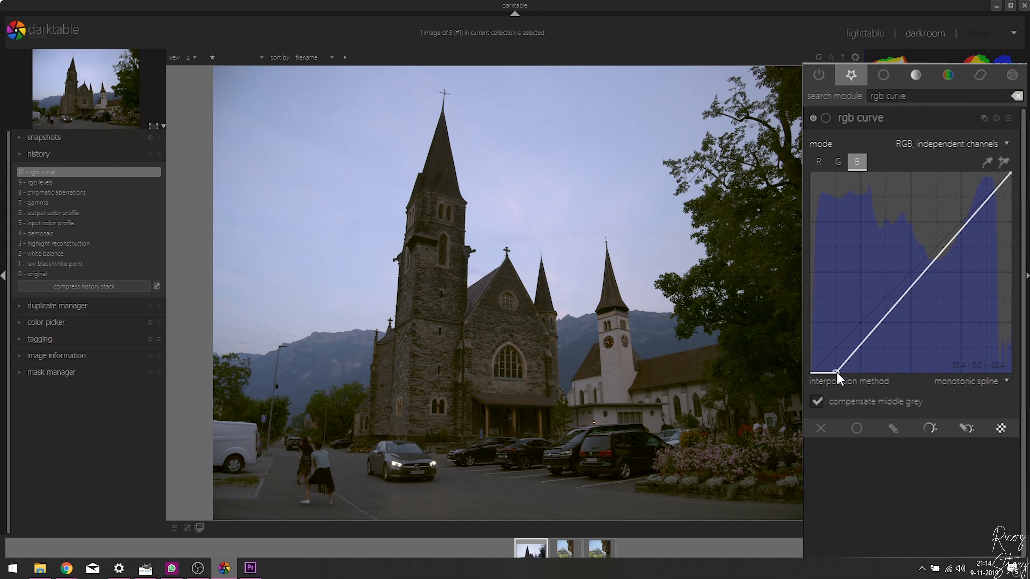
pyautogui.moveTo(1009, 175); pyautogui.dragTo(1014, 195)
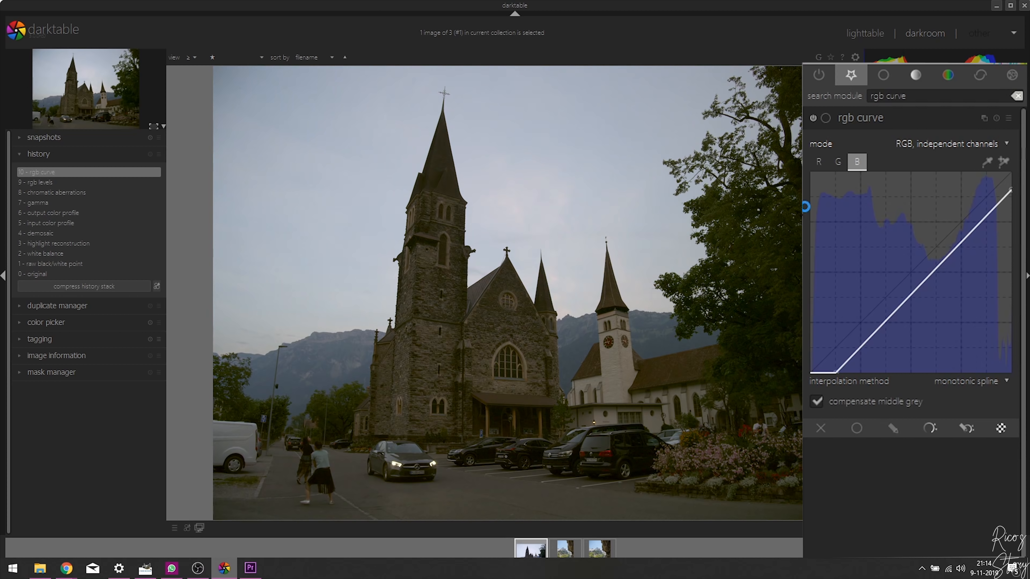
pyautogui.moveTo(923, 287); pyautogui.dragTo(905, 273)
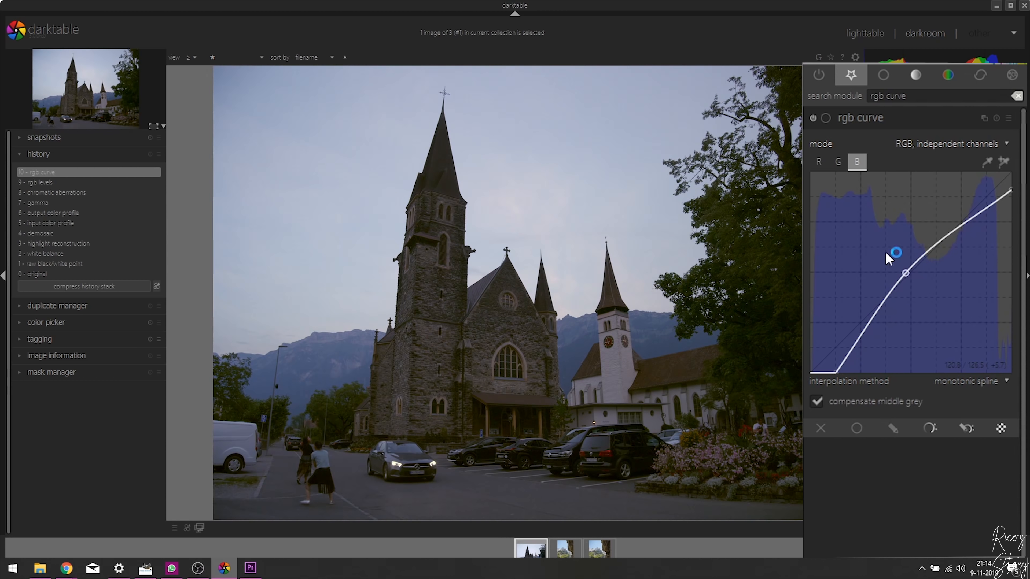